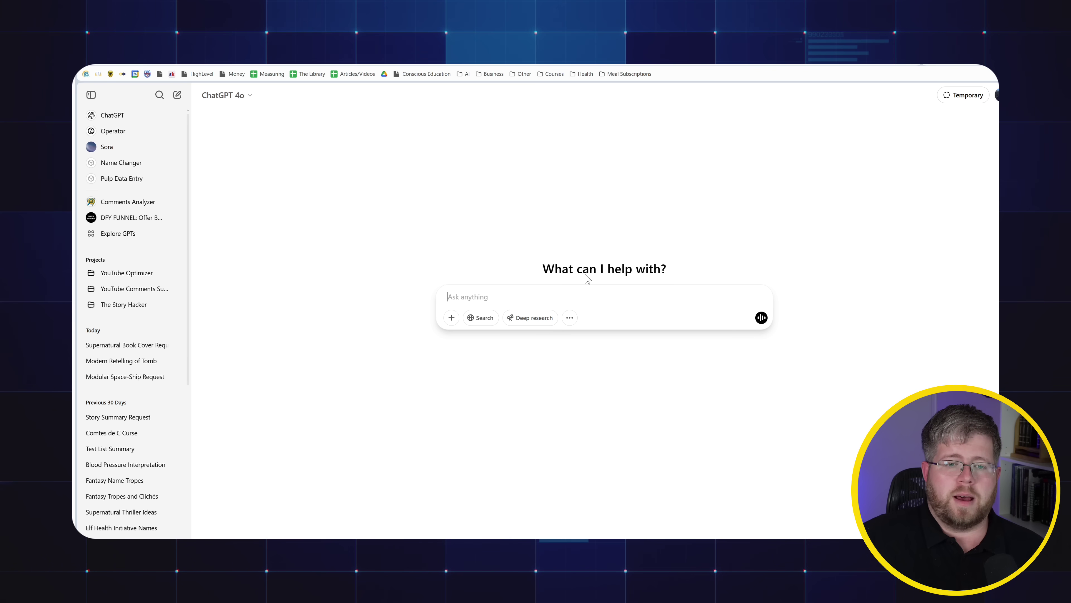
Start an image request for an urban fantasy book cover: Hispanic woman, long black hair, black leather jacket, samurai sword, city skyline, magic swirls, purple and gold
{"action": "left_click", "coordinate": [569, 318]}
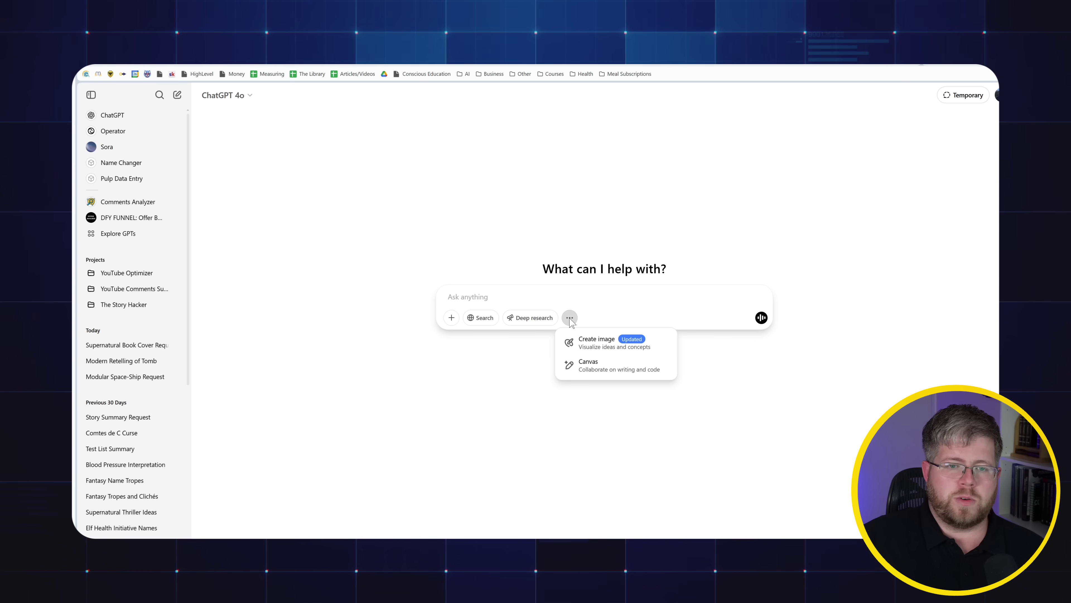
{"action": "left_click", "coordinate": [602, 349]}
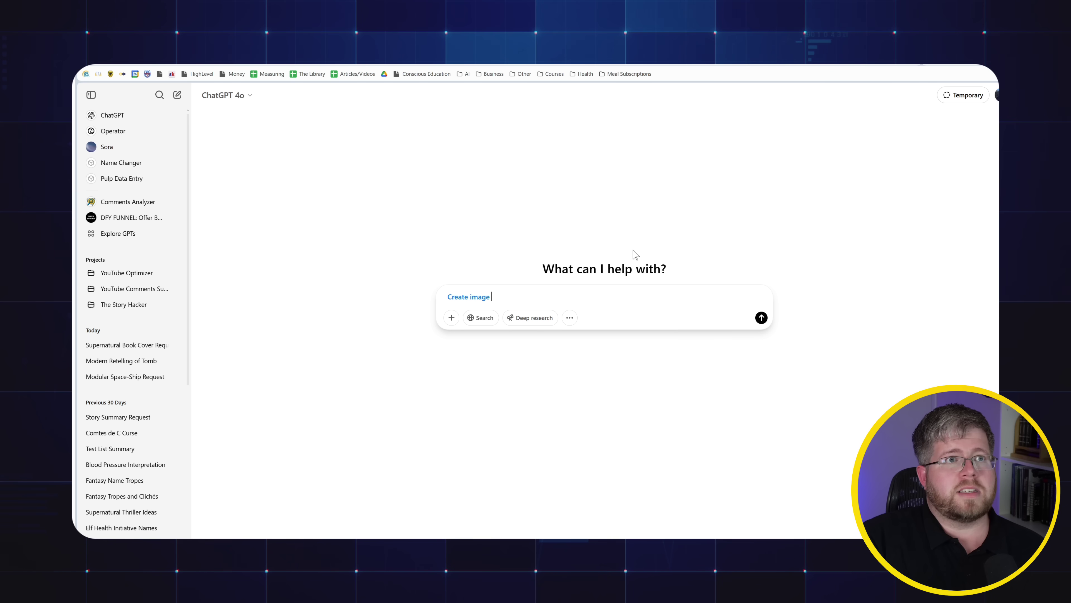
{"action": "type", "text": "Give me an urban fantasy book cover, featuring a Hispanic woman with long black hair, a black leather jacket, and holding a samurai sword. There should be a city skyline behind her, and magic swirls (as is common in urban fantasy book covers). The color vibes should be purple and gold."}
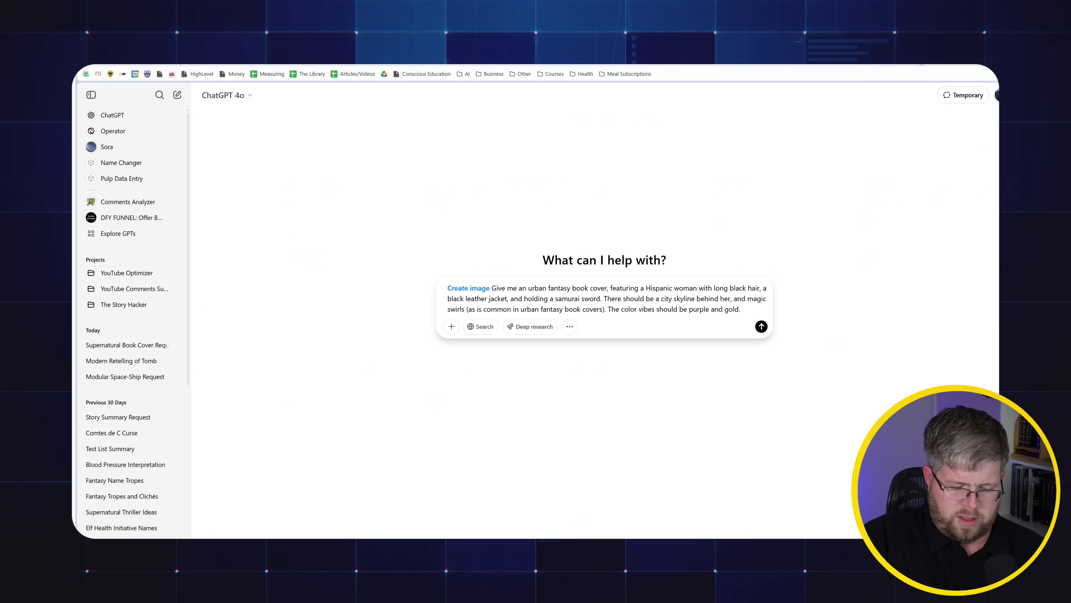
Add the book title "The Myth of Midas" and the author's name to the prompt, and submit it
{"action": "type", "text": "The book tit"}
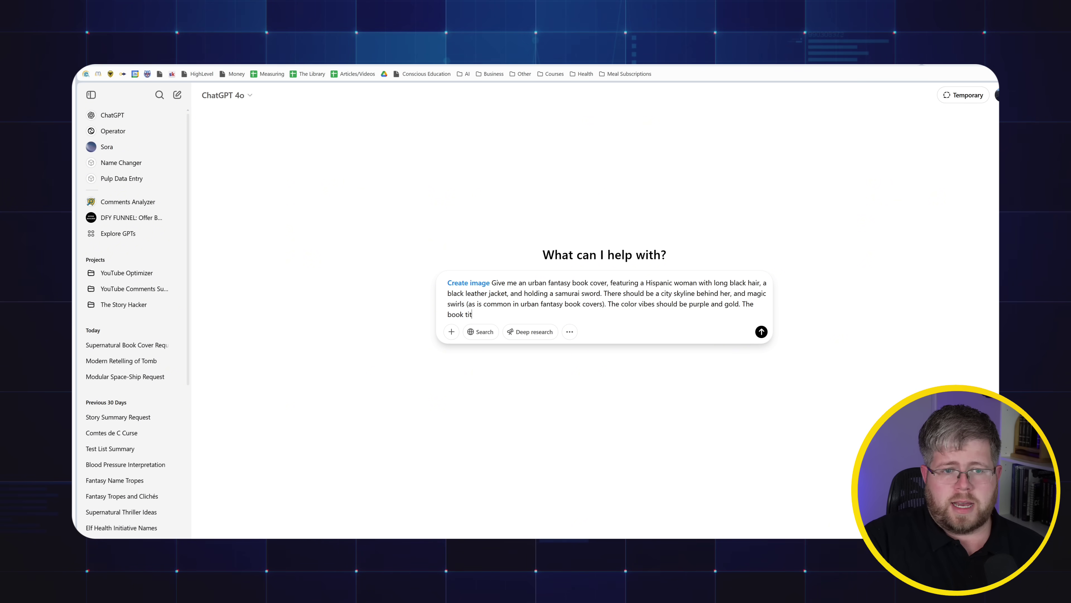
{"action": "type", "text": "le should be \"The"}
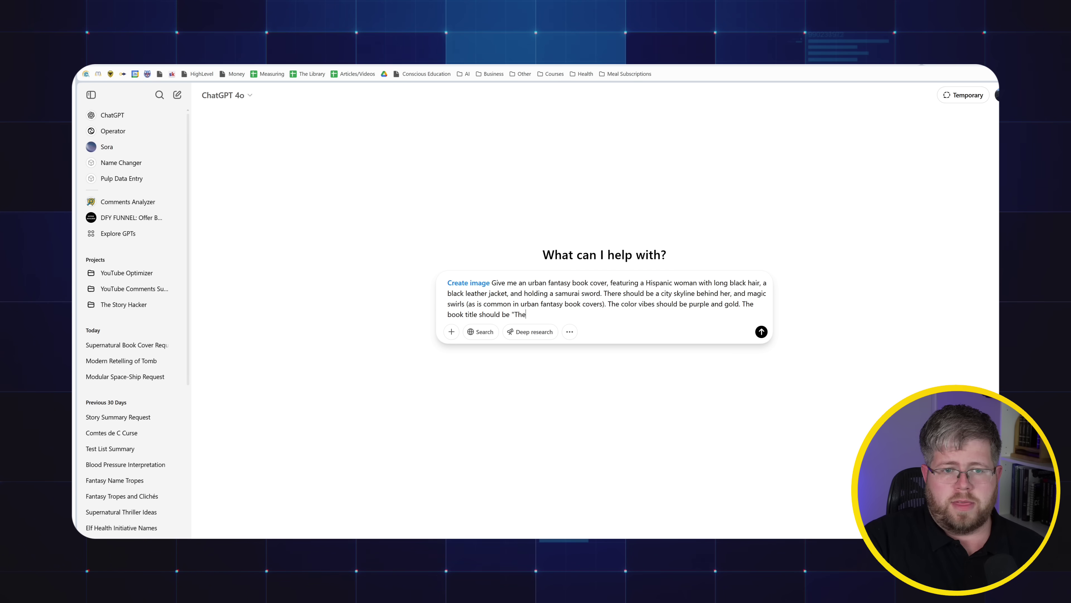
{"action": "type", "text": " Myth of Midas\" and the "}
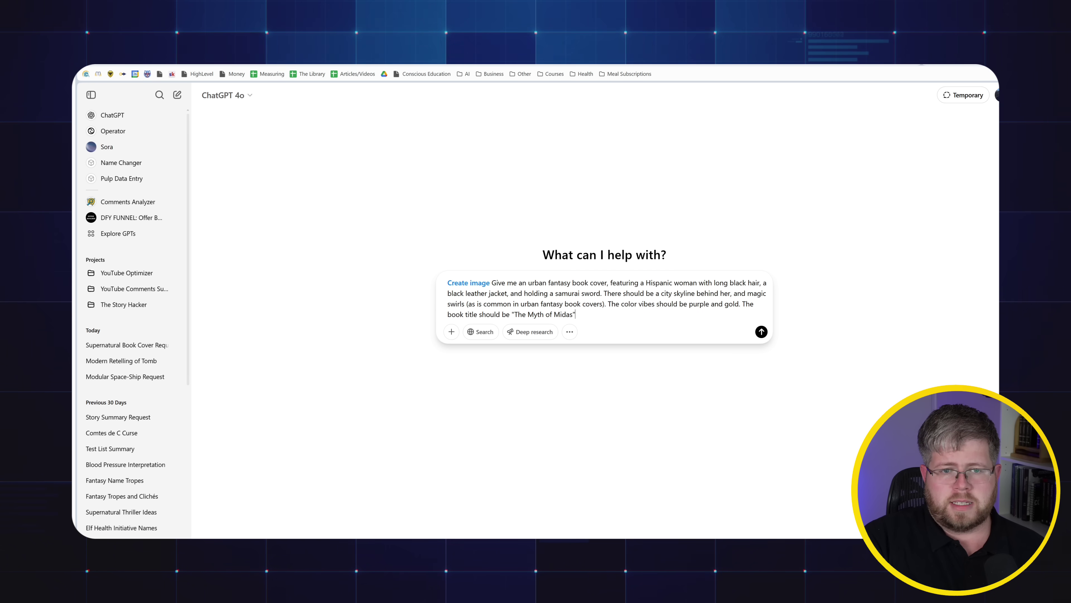
{"action": "type", "text": "book author"}
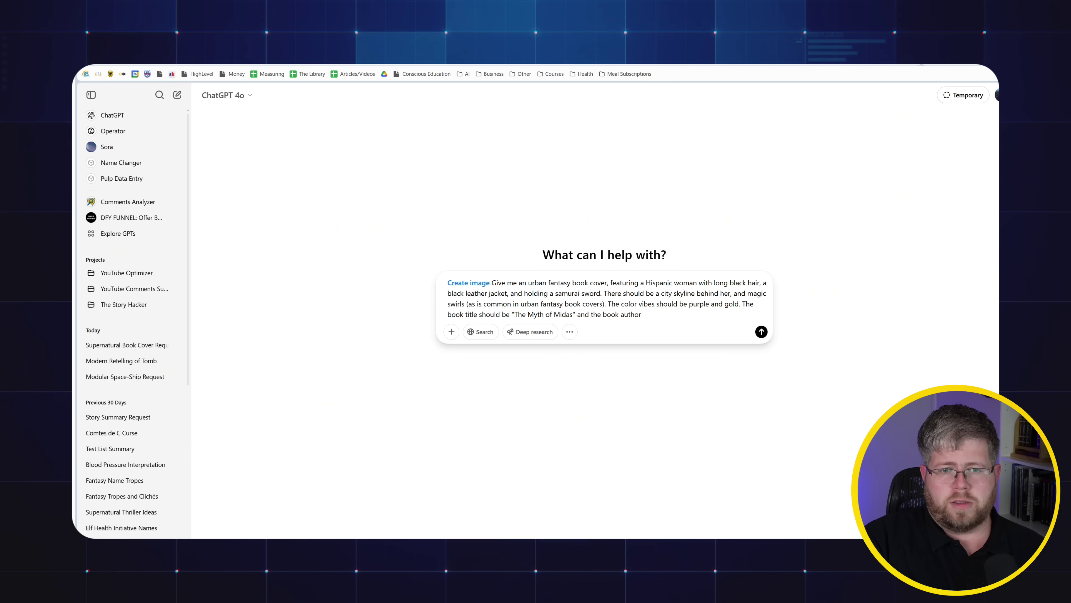
{"action": "type", "text": " should be \""}
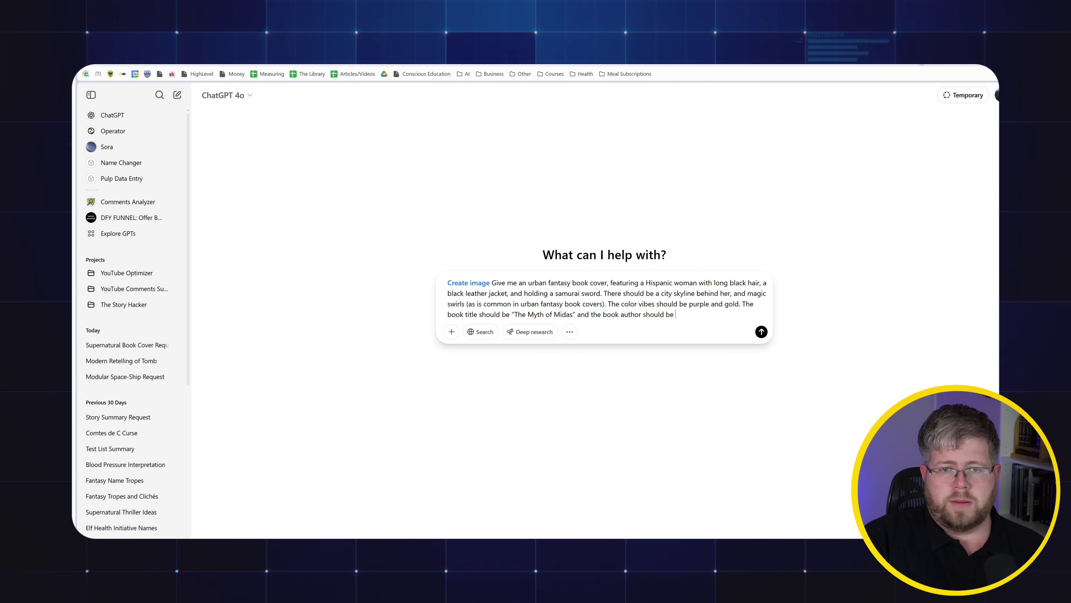
{"action": "type", "text": "Jason Hamilton.\""}
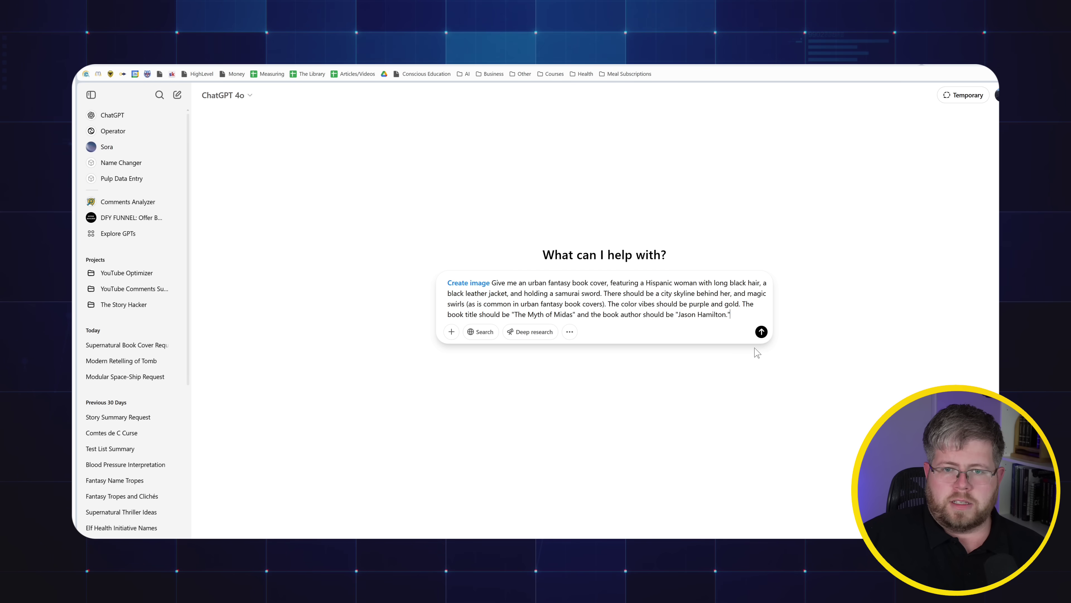
{"action": "left_click", "coordinate": [762, 331]}
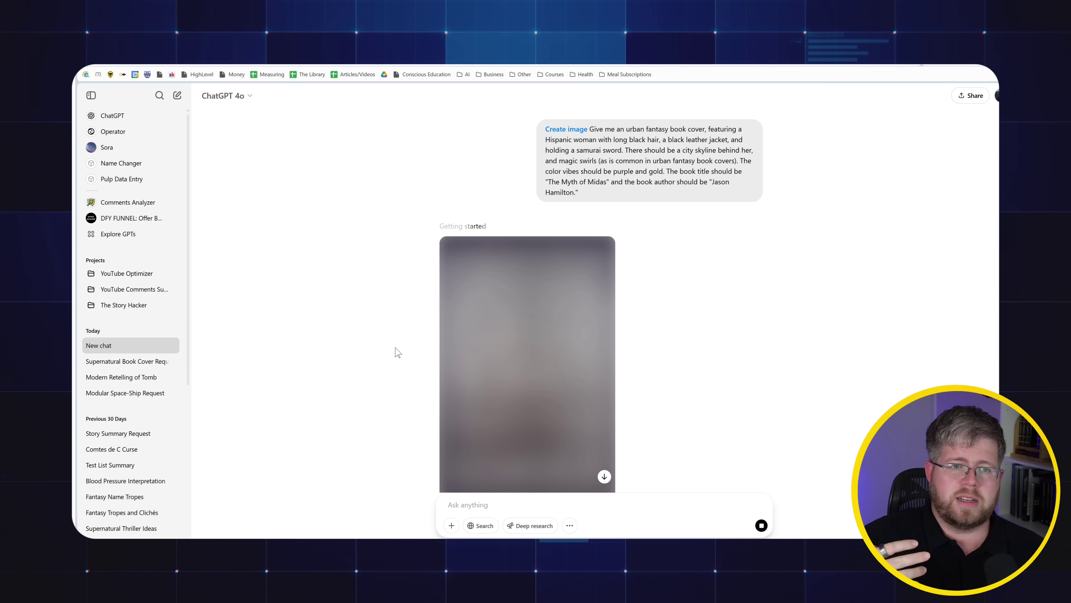
Enlarge the generated cover to examine the artwork and title lettering, and return to the chat
{"action": "scroll", "coordinate": [329, 359], "scroll_direction": "down", "scroll_amount": 1}
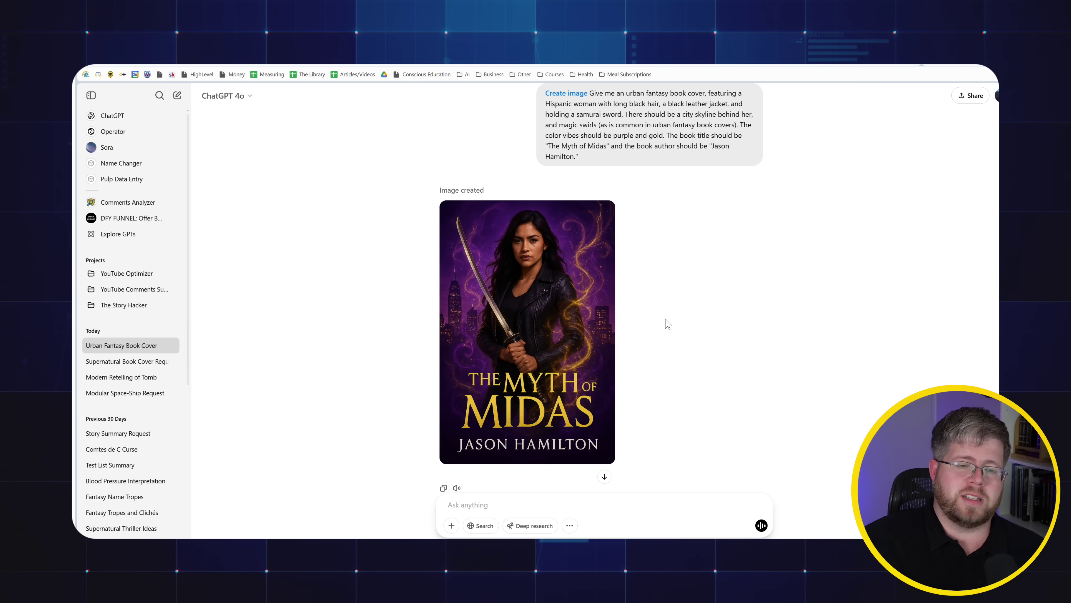
{"action": "left_click", "coordinate": [536, 342]}
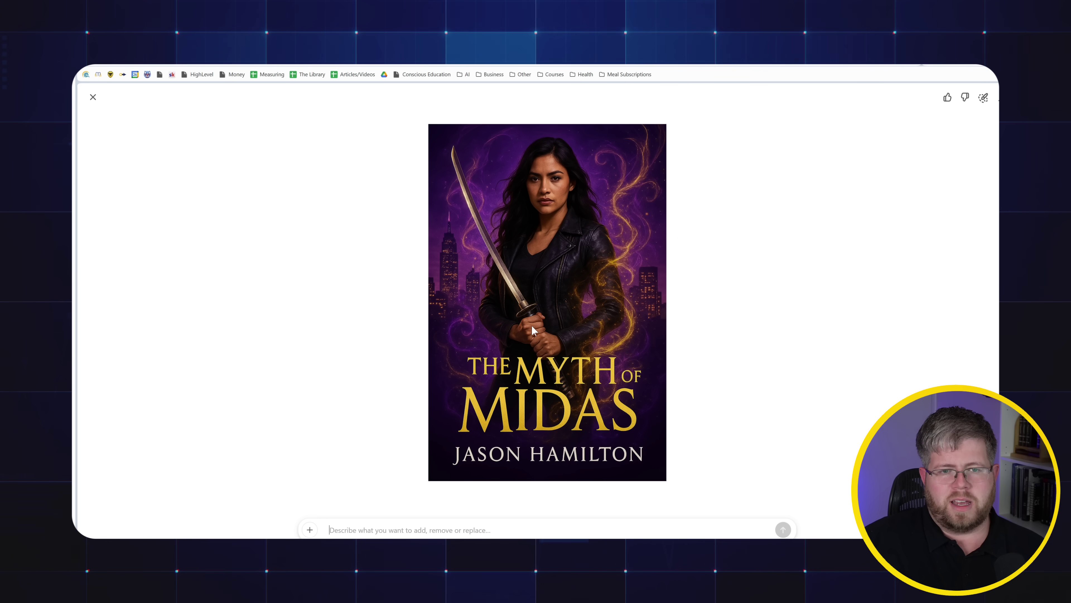
{"action": "left_click", "coordinate": [93, 96]}
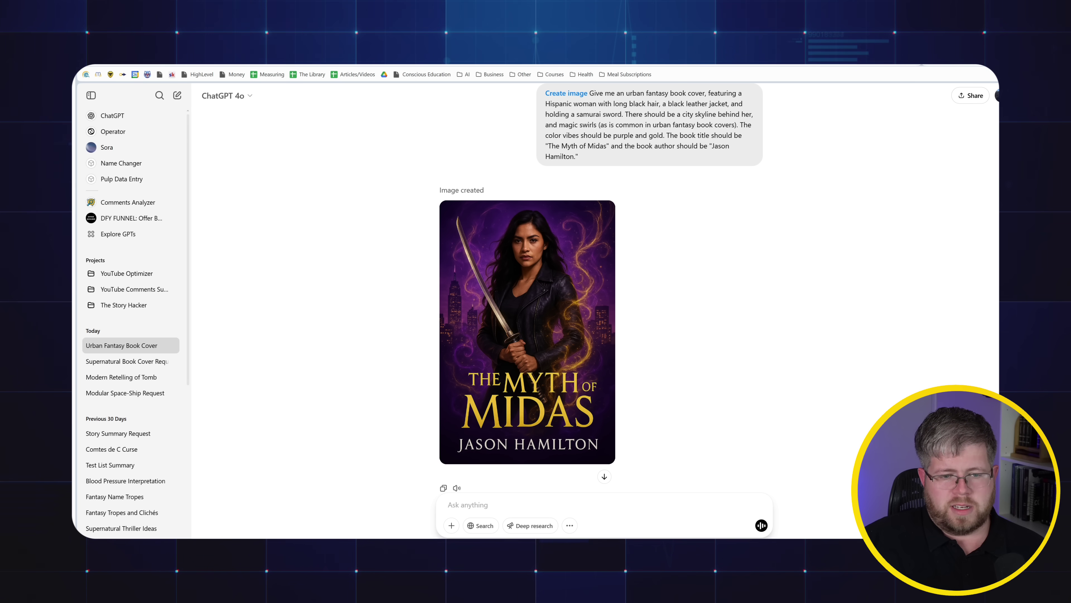
Write a follow-up asking for text with more of a fantasy vibe and depth, properly centered and well aligned from a graphic design perspective
{"action": "type", "text": "Change th"}
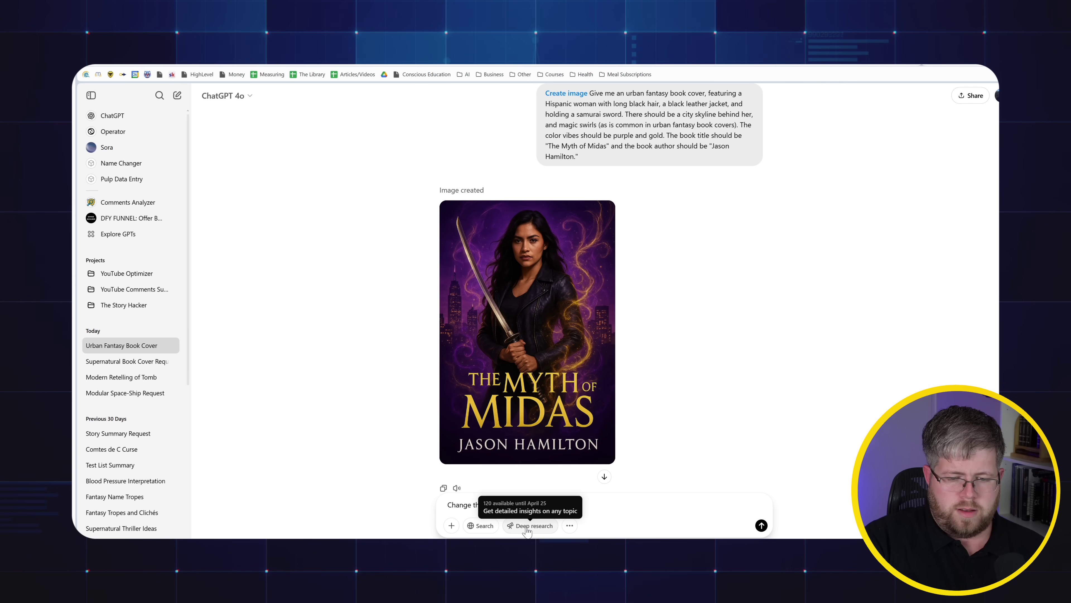
{"action": "type", "text": "e text to have more of a fantasy vi"}
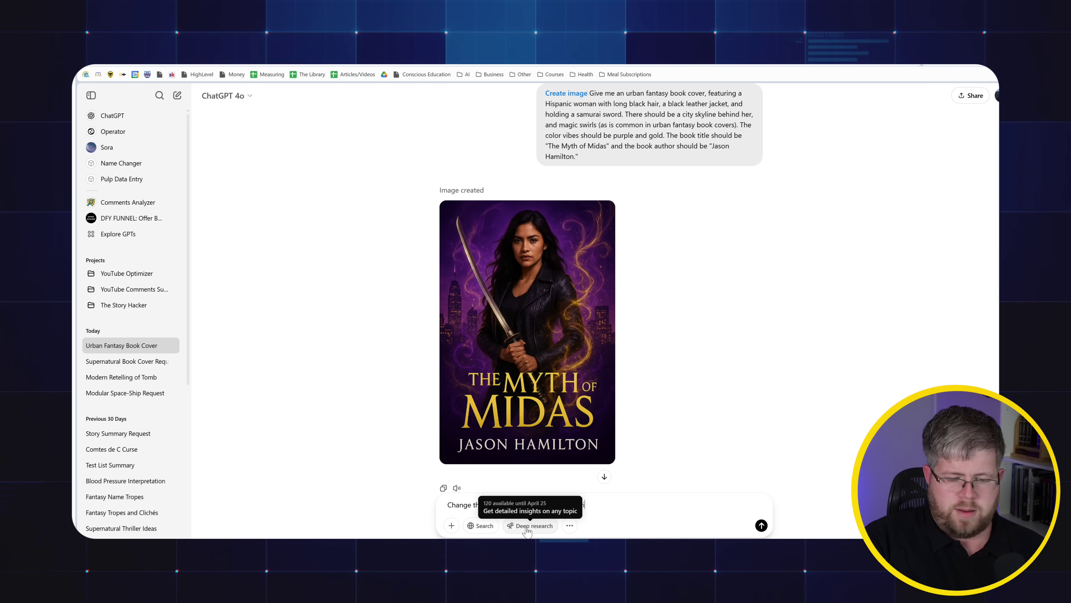
{"action": "type", "text": "be and mot"}
{"action": "type", "text": "e dep"}
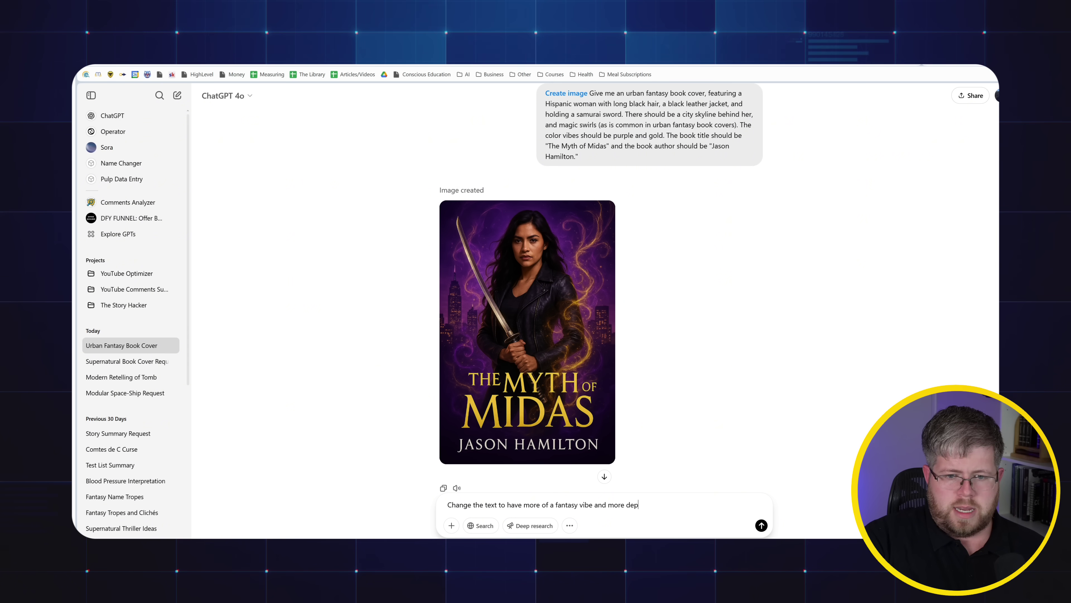
{"action": "type", "text": "th. And make sure it is prob"}
{"action": "type", "text": "erly centered "}
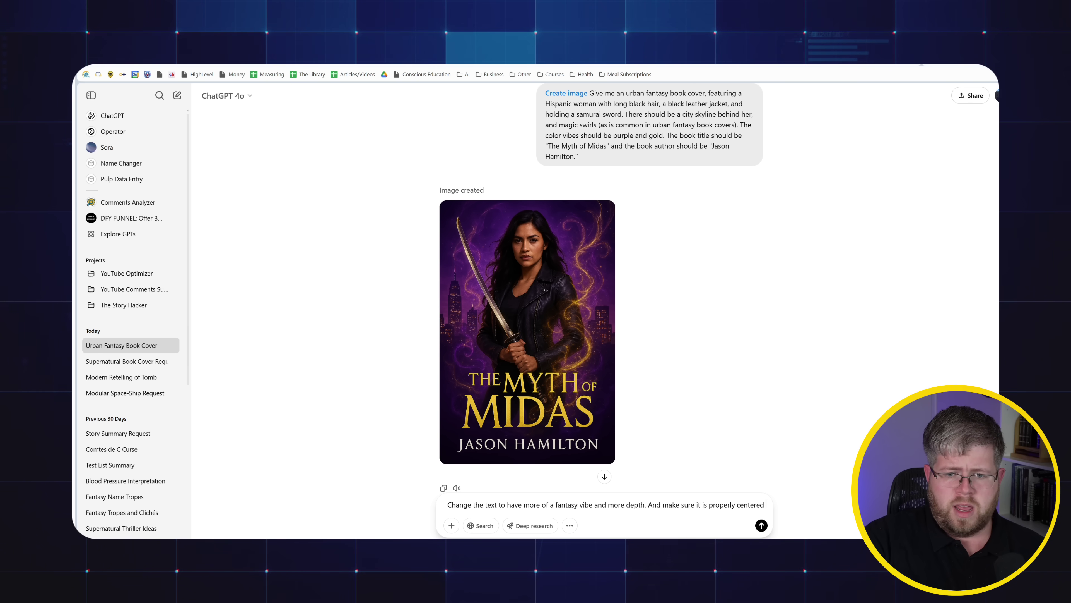
{"action": "type", "text": "and well aligned from a gra"}
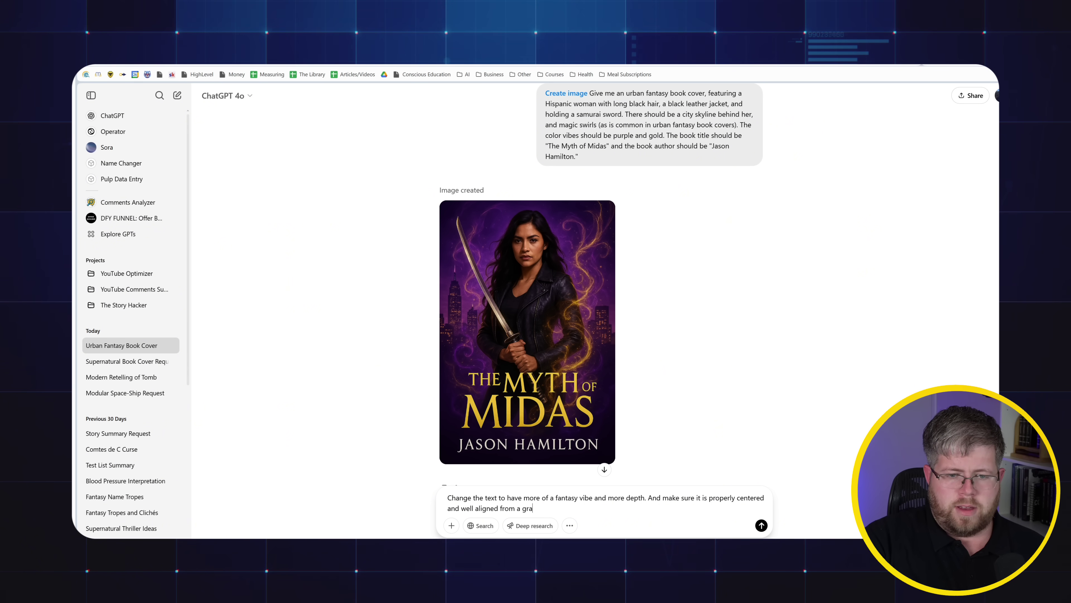
{"action": "type", "text": "phic design perspec"}
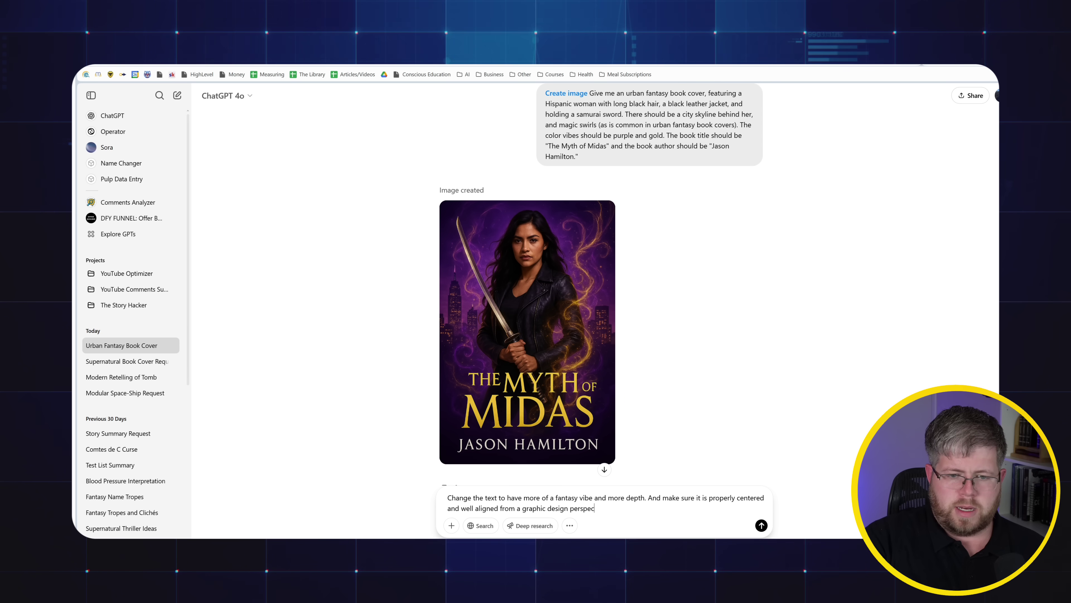
Add that the sword's hilt is too long and needs an appropriate length, submit the request and view the revised cover
{"action": "type", "text": "tive. Also, the h"}
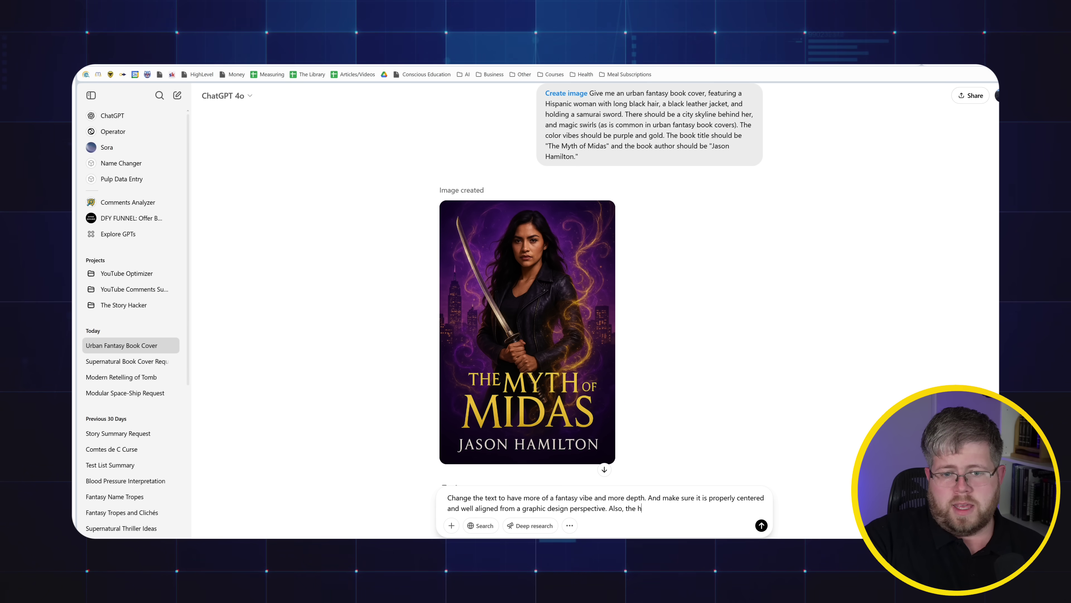
{"action": "type", "text": "ilt of the sword is too long. "}
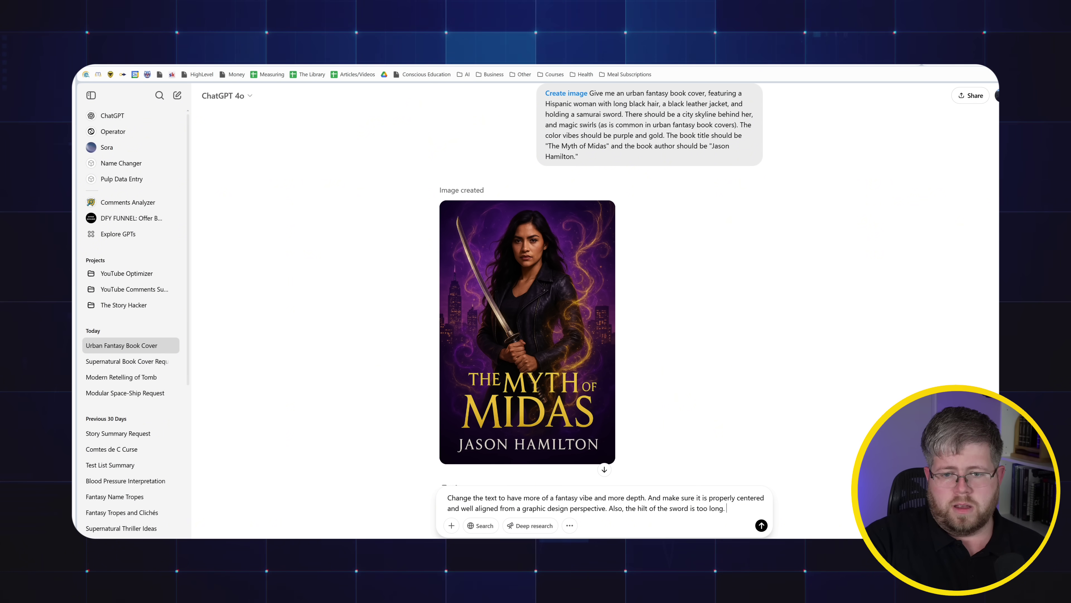
{"action": "type", "text": "Make sure it's sh"}
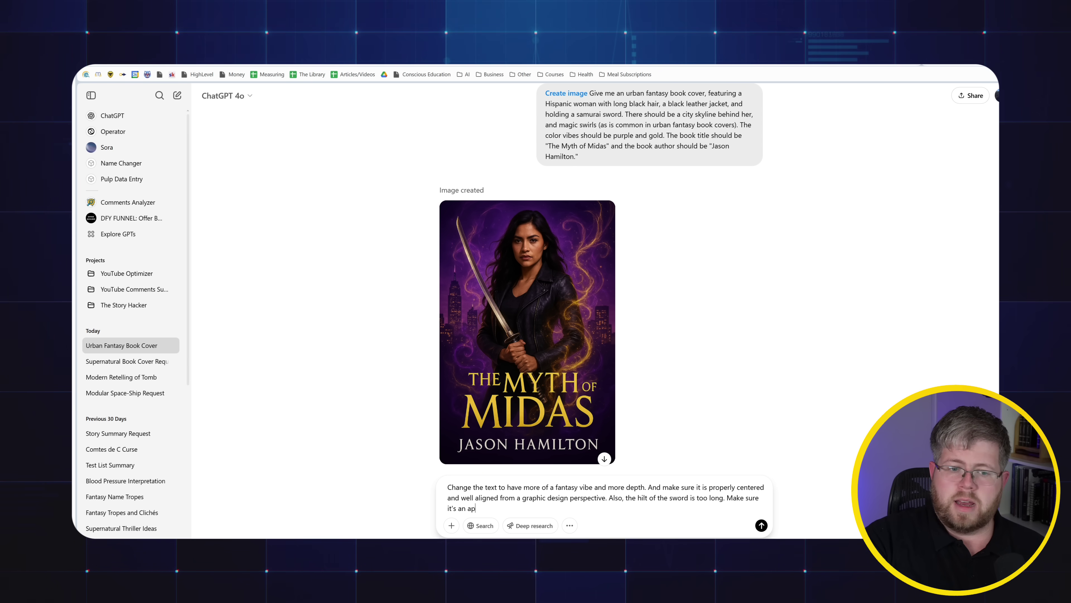
{"action": "type", "text": "riate length."}
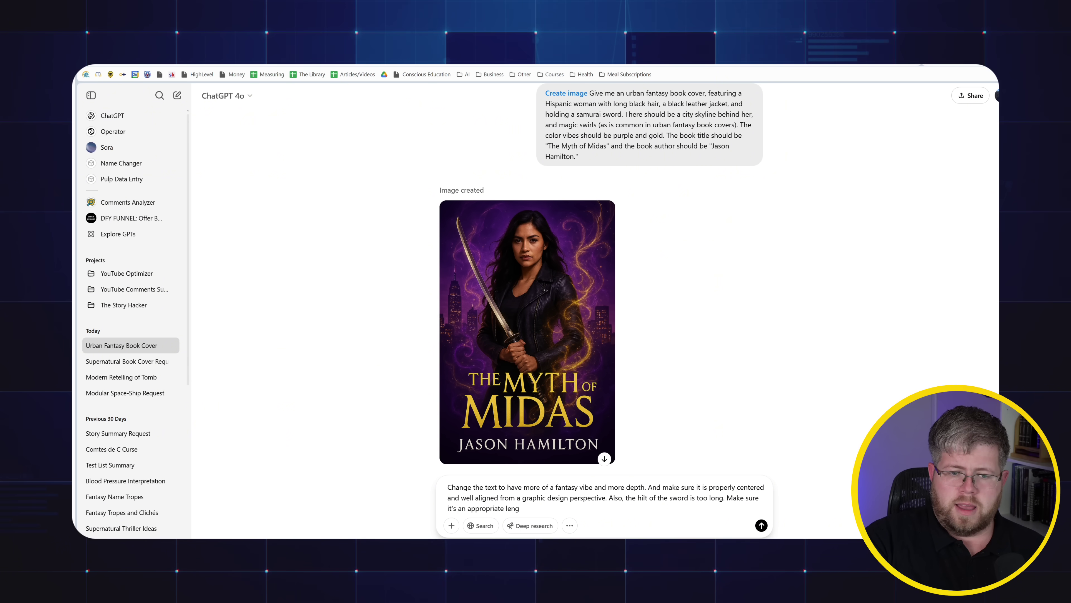
{"action": "key", "text": "Return"}
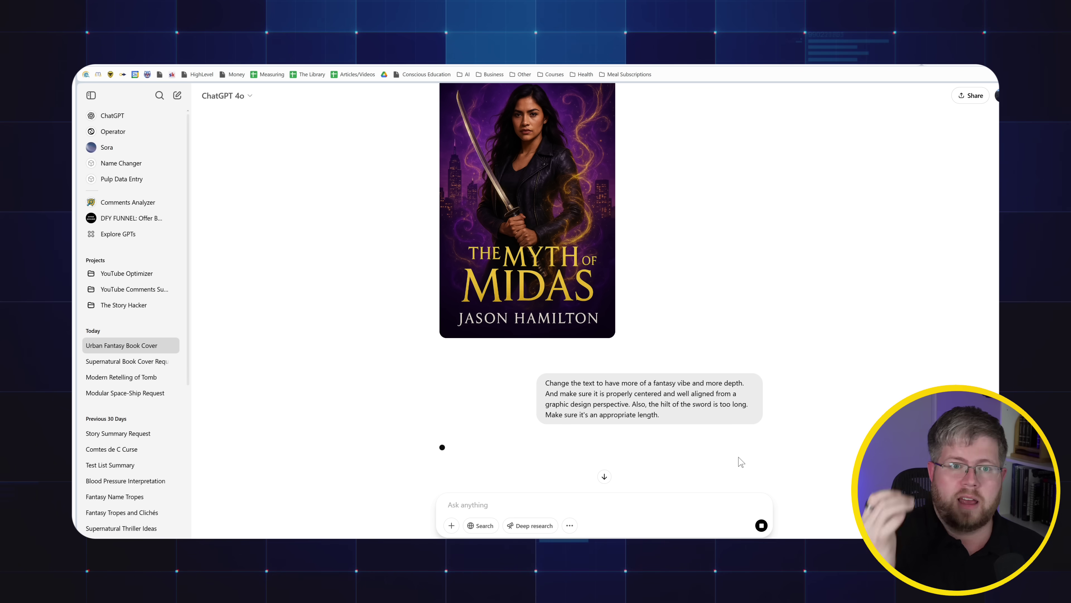
{"action": "scroll", "coordinate": [704, 321], "scroll_direction": "down", "scroll_amount": 10}
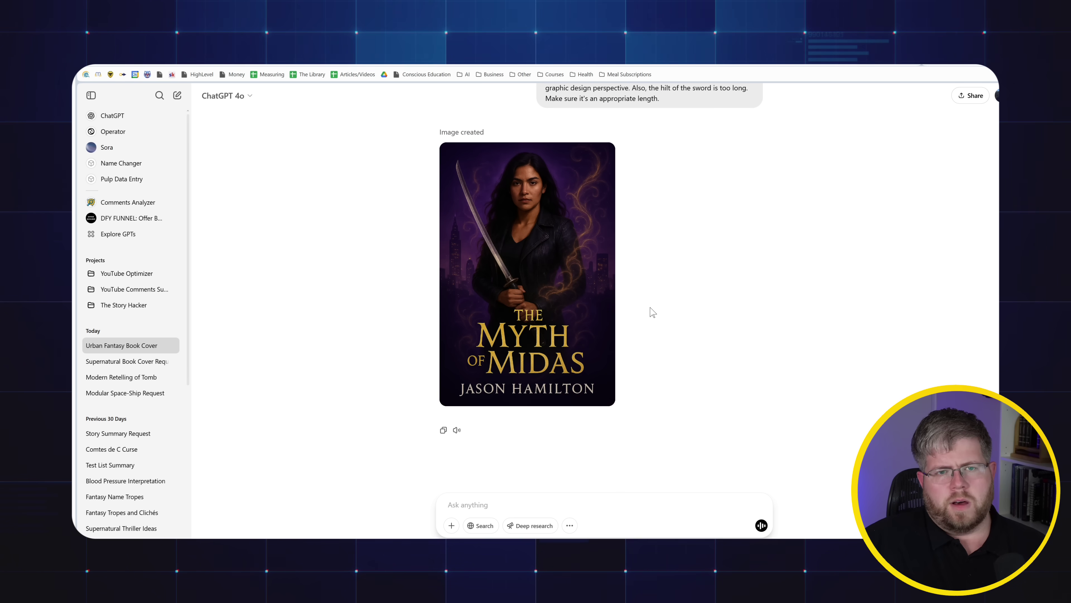
{"action": "left_click", "coordinate": [579, 277]}
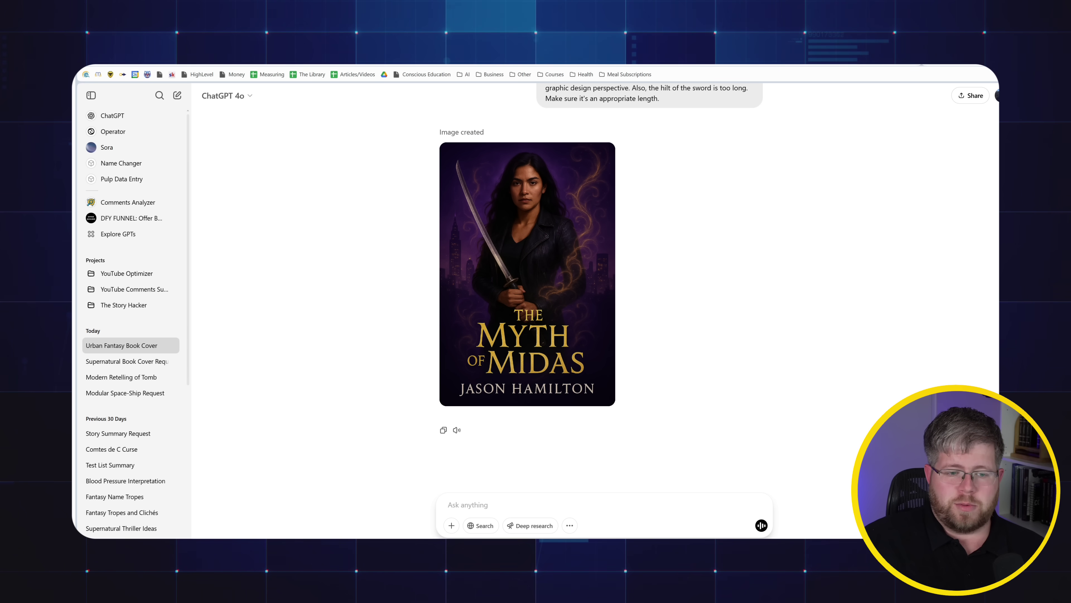
Request just the image without the text
{"action": "type", "text": "Alread"}
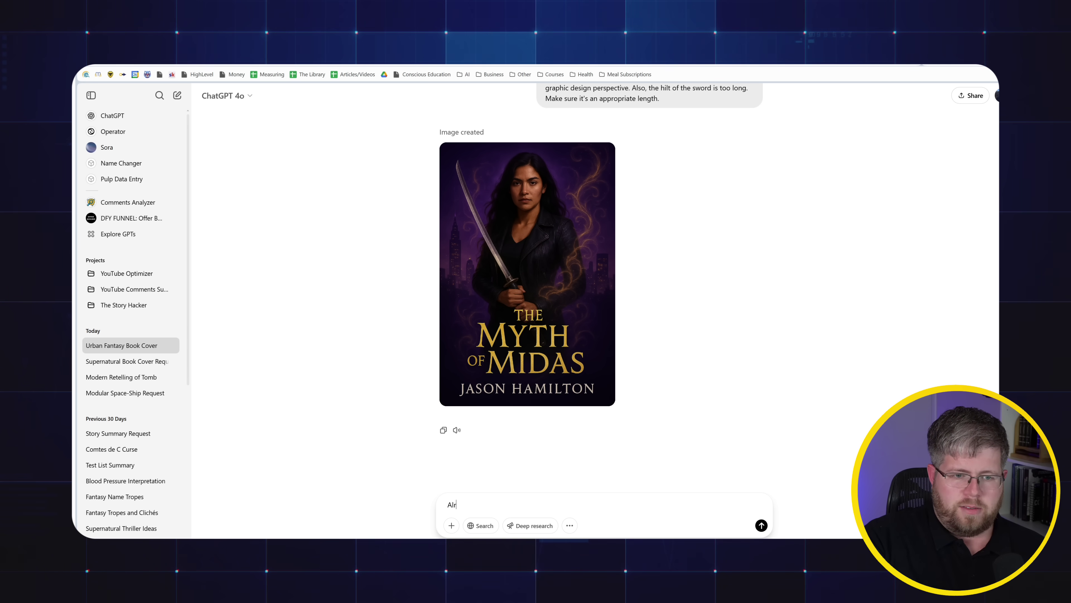
{"action": "key", "text": "BackSpace"}
{"action": "key", "text": "BackSpace"}
{"action": "key", "text": "BackSpace"}
{"action": "type", "text": "ight now give me just the image without the text"}
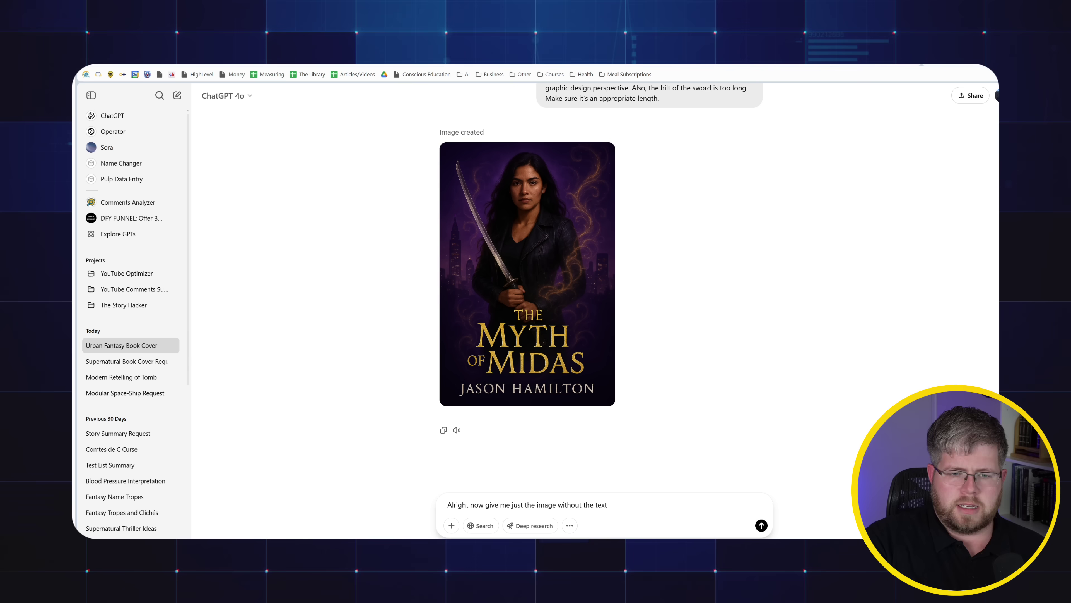
{"action": "key", "text": "Return"}
Compare the text-free image with the earlier cover versions in the conversation
{"action": "scroll", "coordinate": [499, 211], "scroll_direction": "up", "scroll_amount": 10}
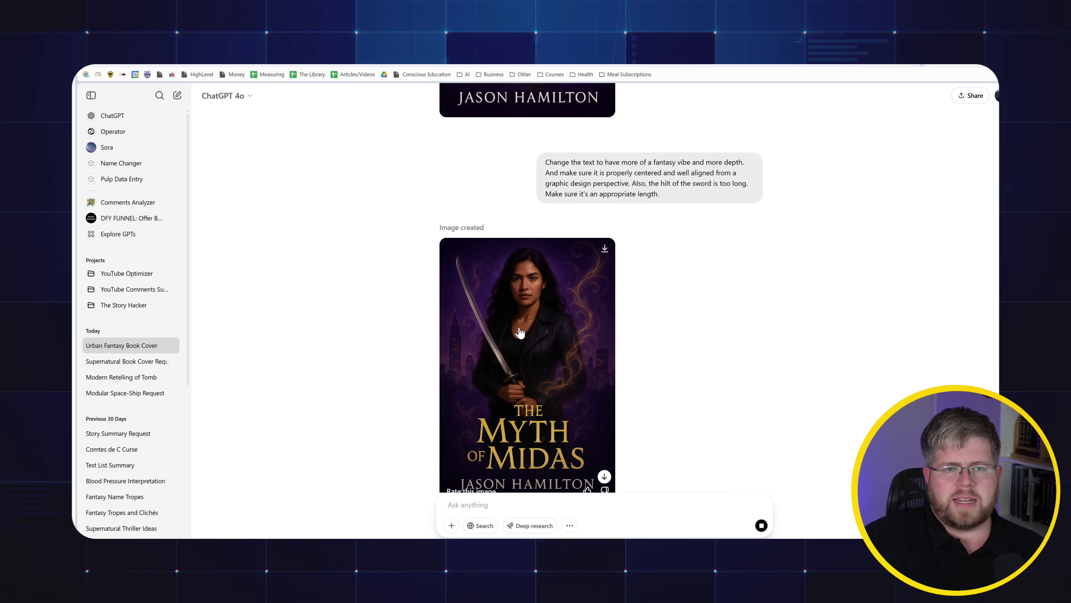
{"action": "scroll", "coordinate": [523, 255], "scroll_direction": "down", "scroll_amount": 7}
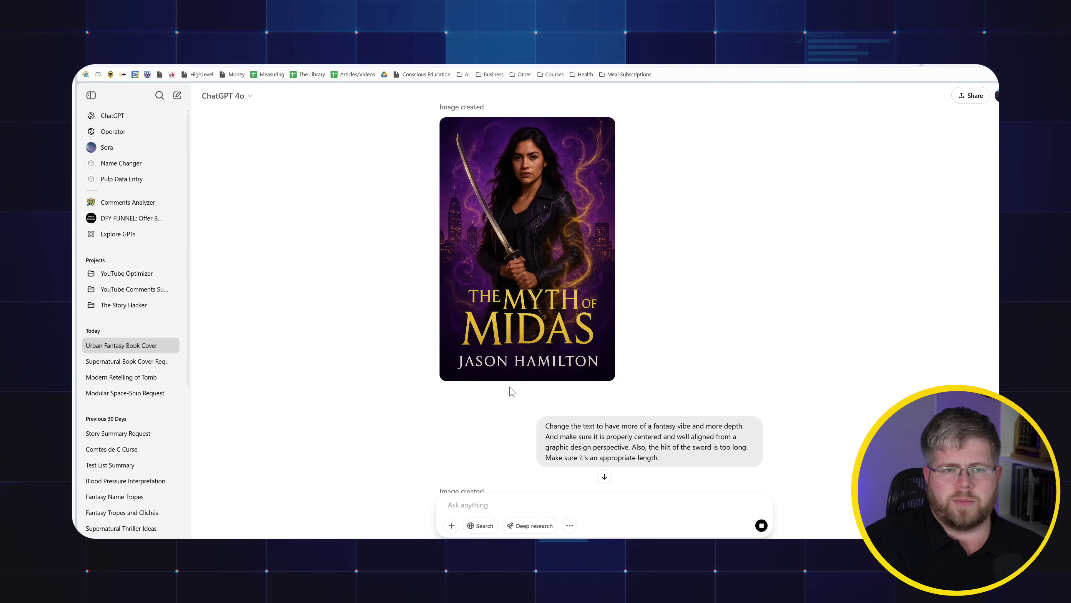
{"action": "scroll", "coordinate": [566, 366], "scroll_direction": "down", "scroll_amount": 2}
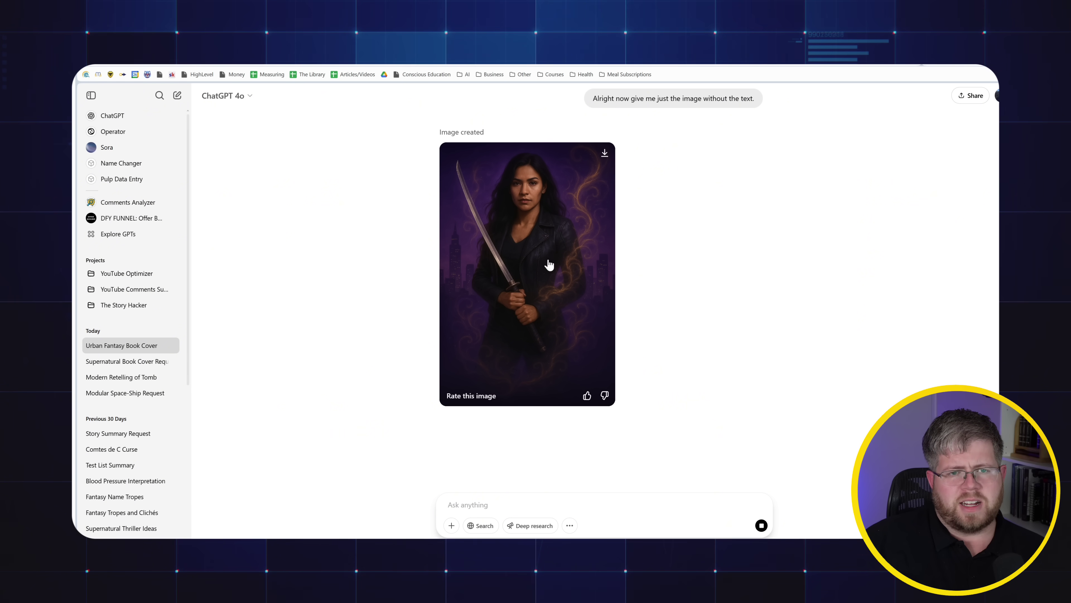
{"action": "scroll", "coordinate": [591, 313], "scroll_direction": "up", "scroll_amount": 1}
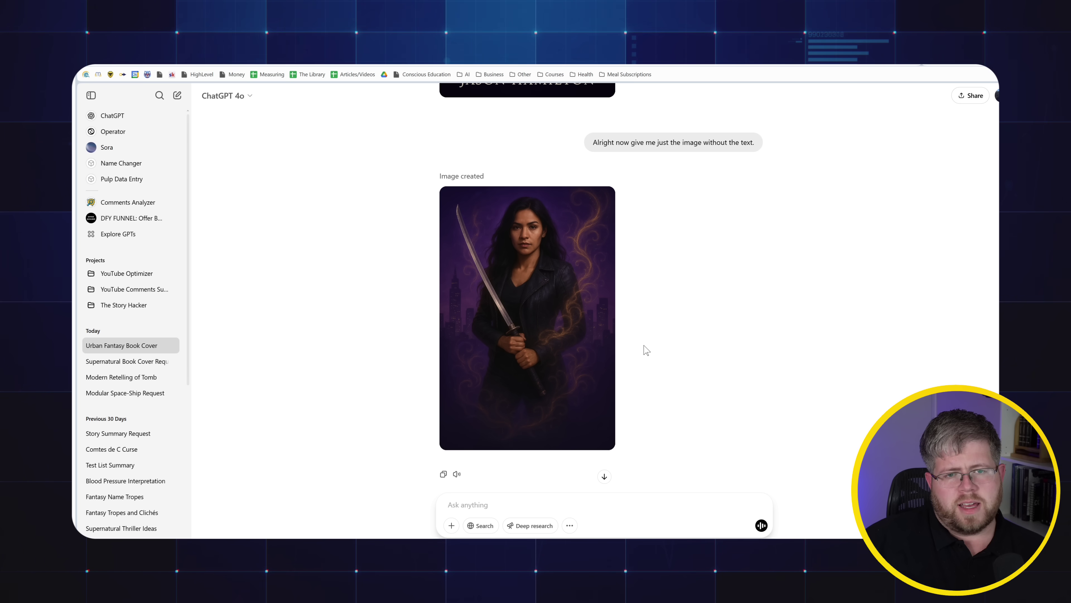
{"action": "scroll", "coordinate": [643, 349], "scroll_direction": "up", "scroll_amount": 1}
{"action": "scroll", "coordinate": [623, 346], "scroll_direction": "down", "scroll_amount": 1}
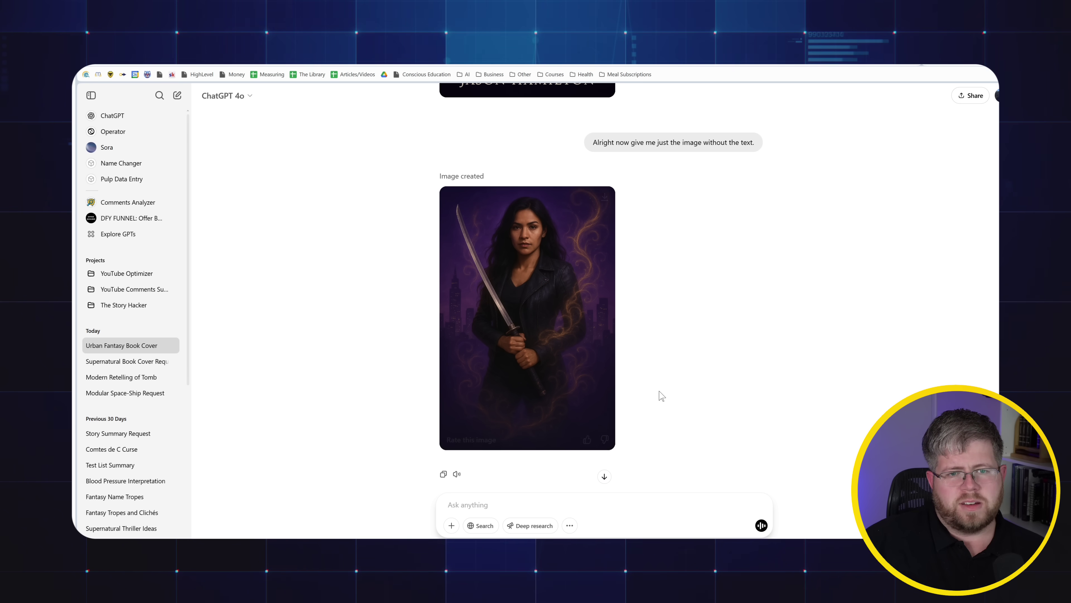
{"action": "scroll", "coordinate": [776, 370], "scroll_direction": "up", "scroll_amount": 10}
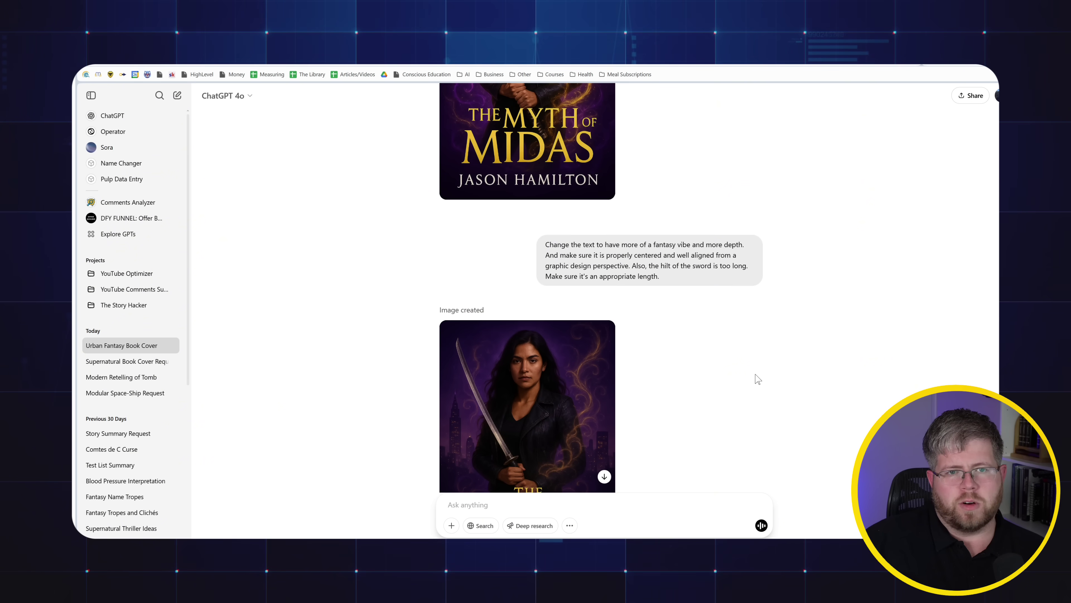
{"action": "scroll", "coordinate": [759, 377], "scroll_direction": "up", "scroll_amount": 6}
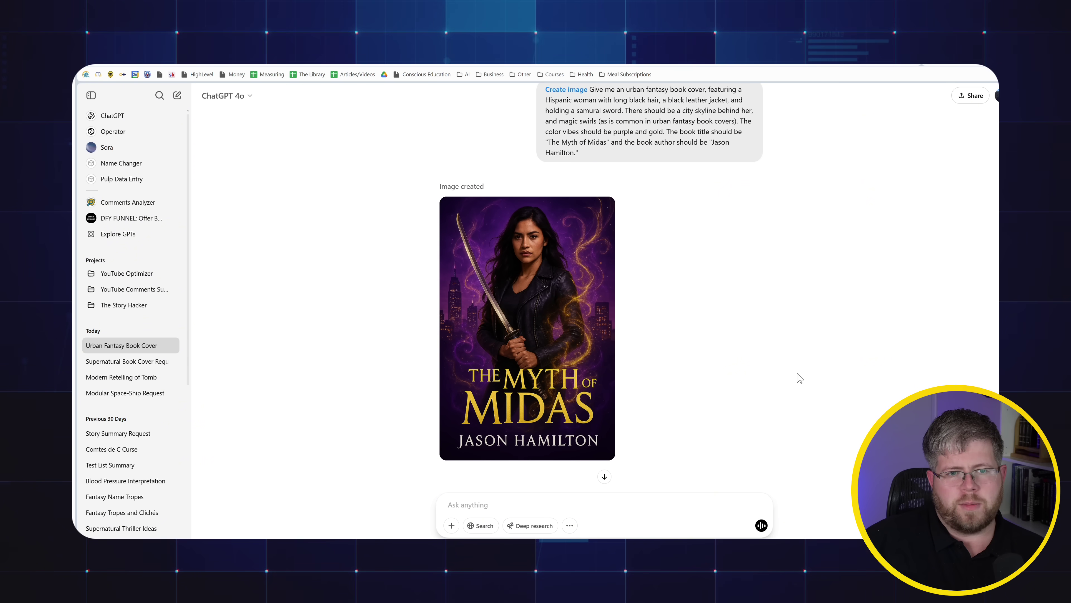
Review the text-free image against the original book cover, and start a new chat
{"action": "scroll", "coordinate": [759, 377], "scroll_direction": "down", "scroll_amount": 9}
{"action": "scroll", "coordinate": [507, 357], "scroll_direction": "down", "scroll_amount": 11}
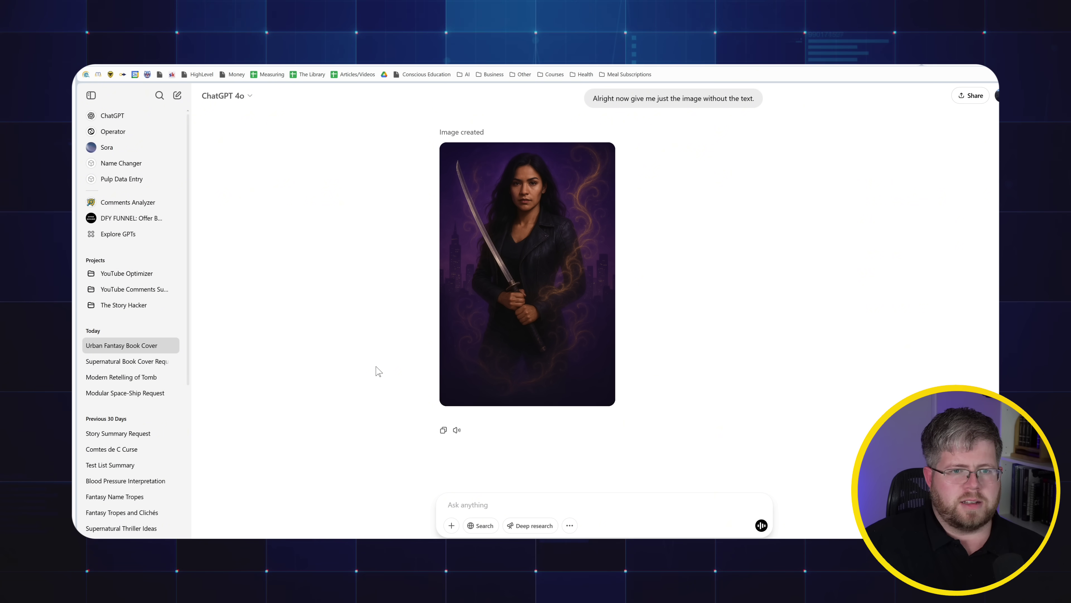
{"action": "scroll", "coordinate": [378, 371], "scroll_direction": "up", "scroll_amount": 4}
{"action": "scroll", "coordinate": [686, 193], "scroll_direction": "down", "scroll_amount": 3}
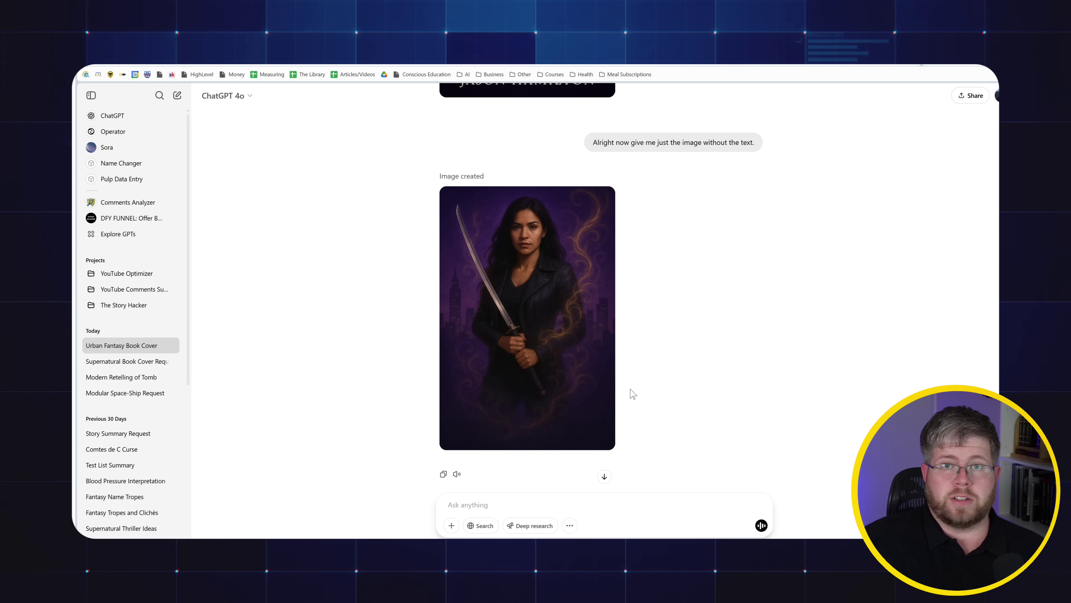
{"action": "scroll", "coordinate": [526, 390], "scroll_direction": "up", "scroll_amount": 9}
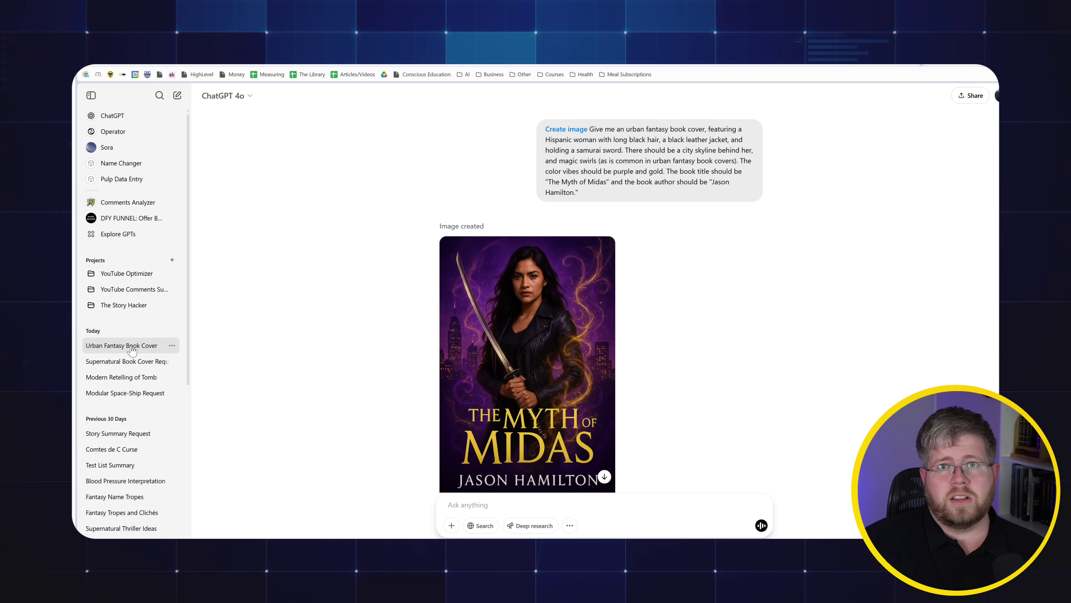
{"action": "left_click", "coordinate": [177, 96]}
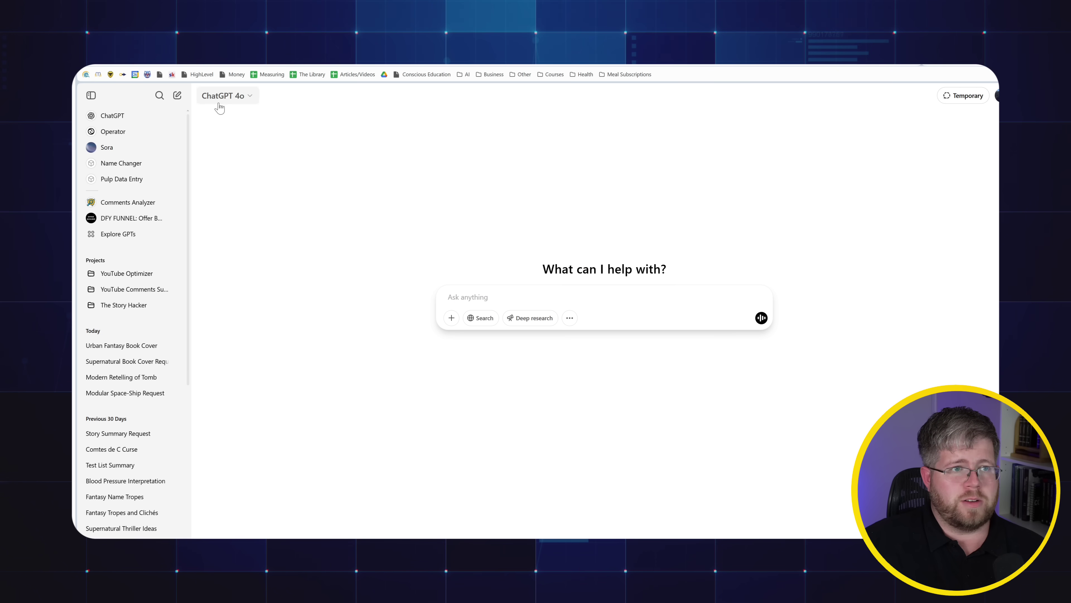
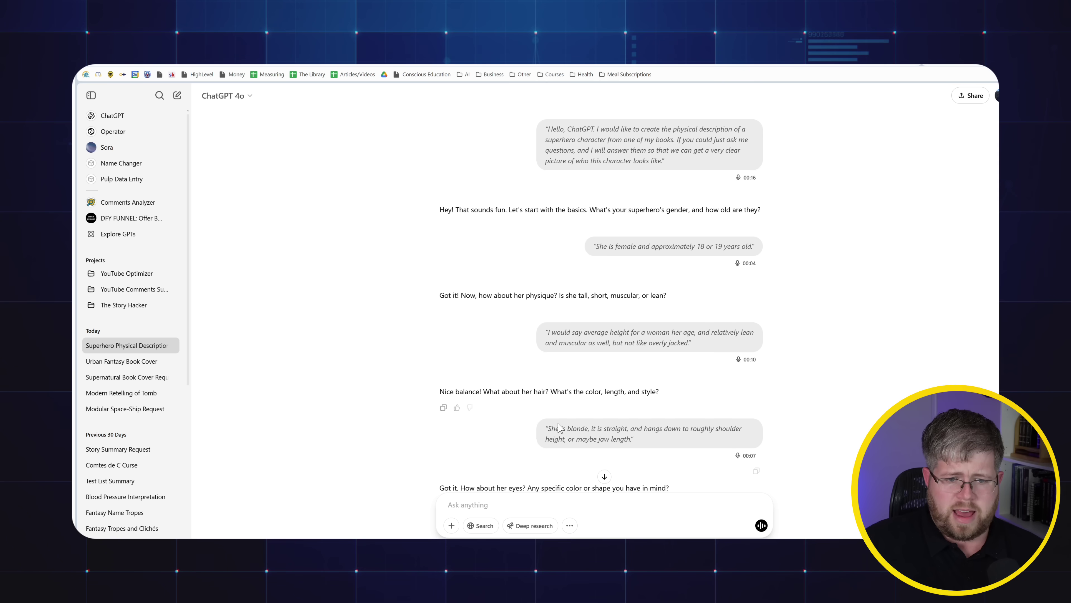
Read through the superhero description conversation to its end and write a request for an image of this character
{"action": "scroll", "coordinate": [560, 437], "scroll_direction": "down", "scroll_amount": 10}
{"action": "scroll", "coordinate": [561, 436], "scroll_direction": "down", "scroll_amount": 2}
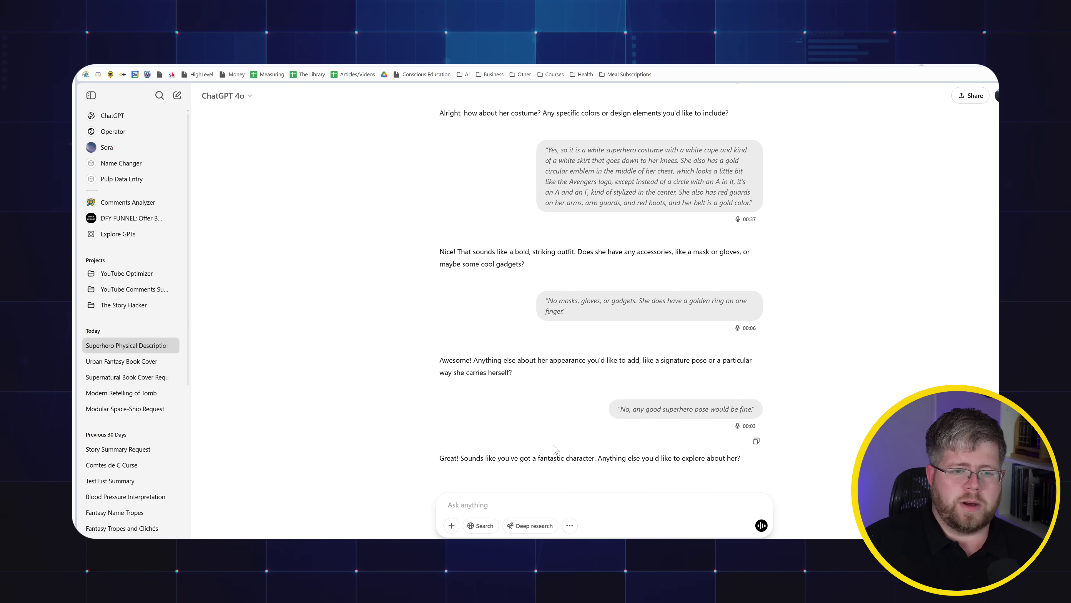
{"action": "left_click", "coordinate": [555, 505]}
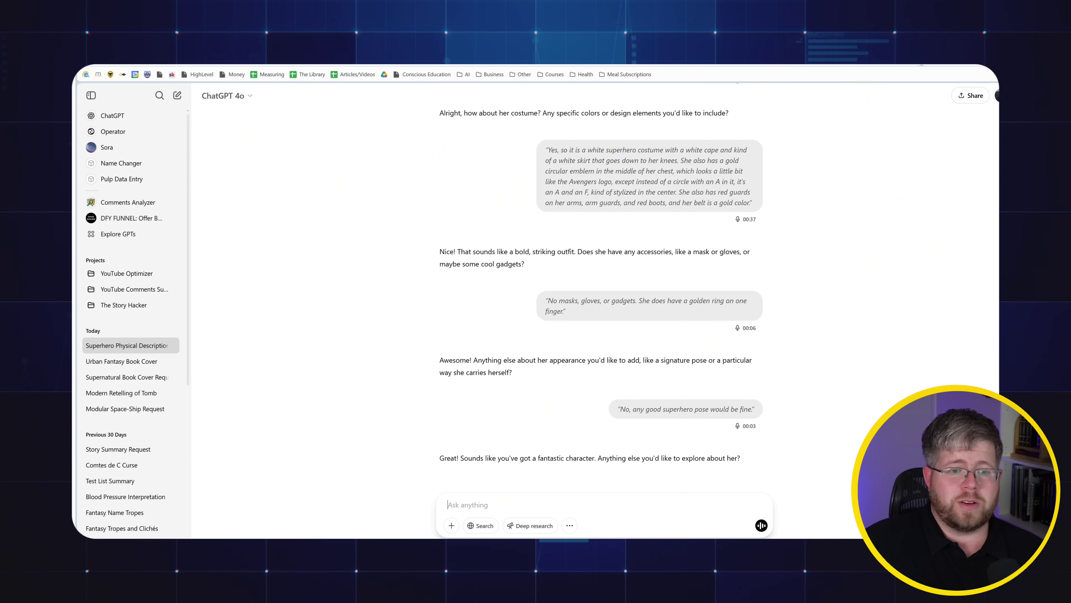
{"action": "type", "text": "Now give m"}
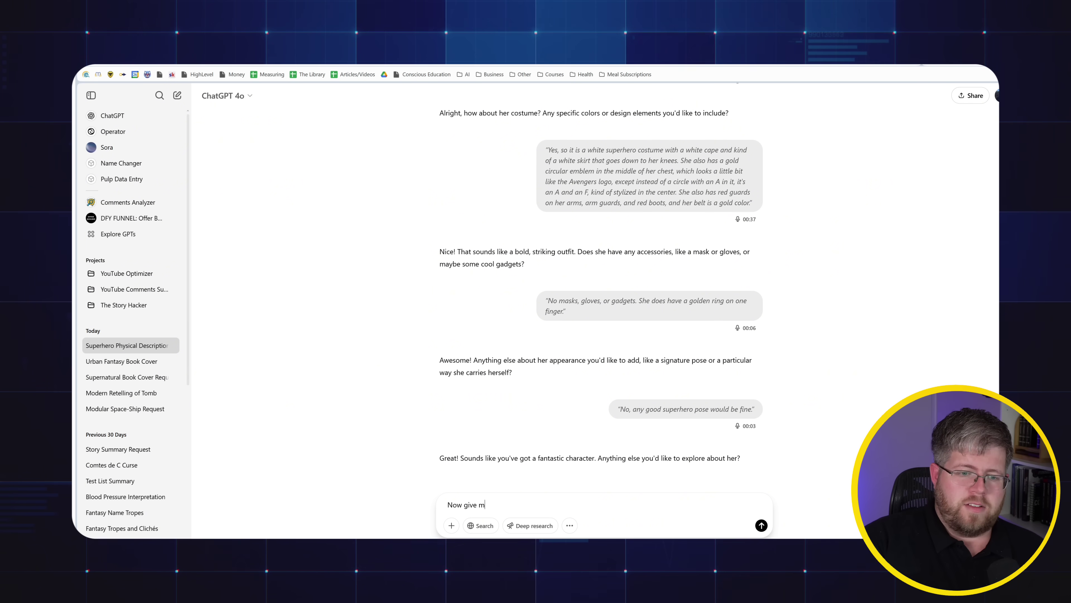
{"action": "type", "text": "e a image o"}
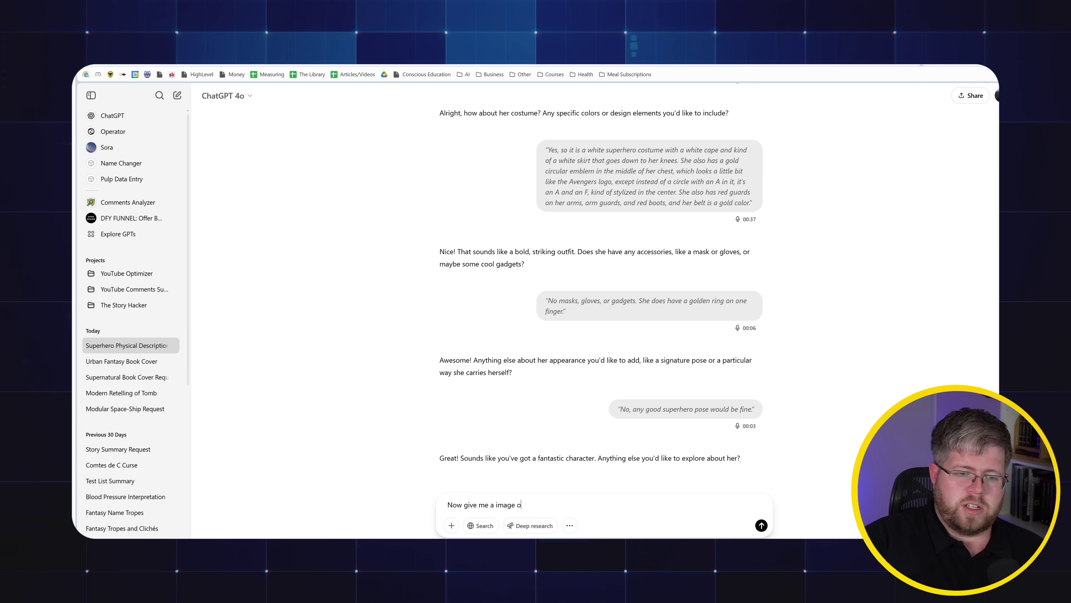
{"action": "type", "text": "f this character. Mak"}
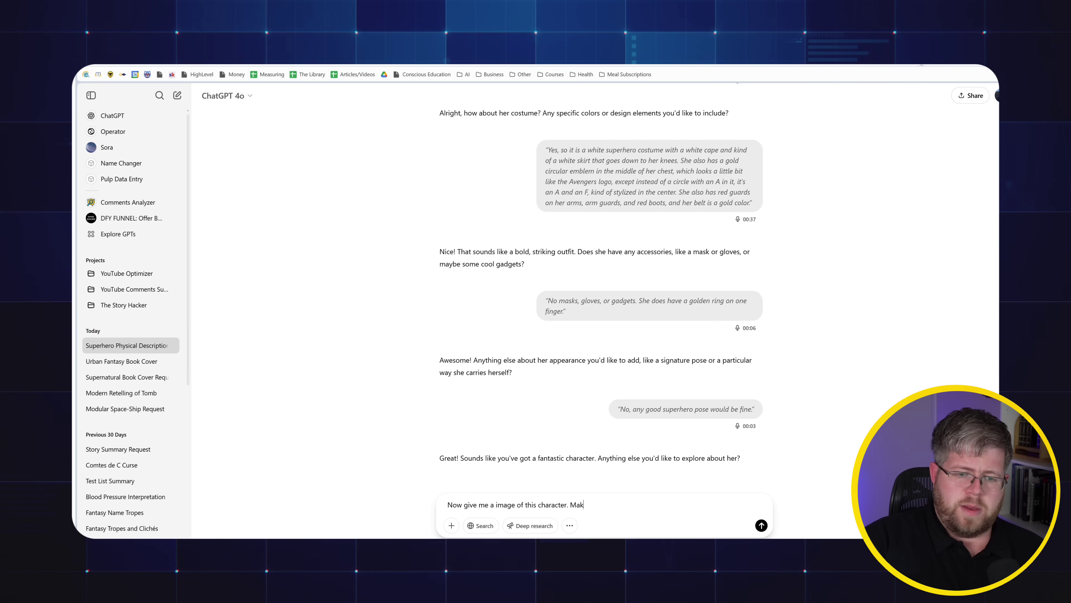
Add that the character image should be photorealistic, submit the request and inspect the generated picture enlarged
{"action": "type", "text": "e it photorealis"}
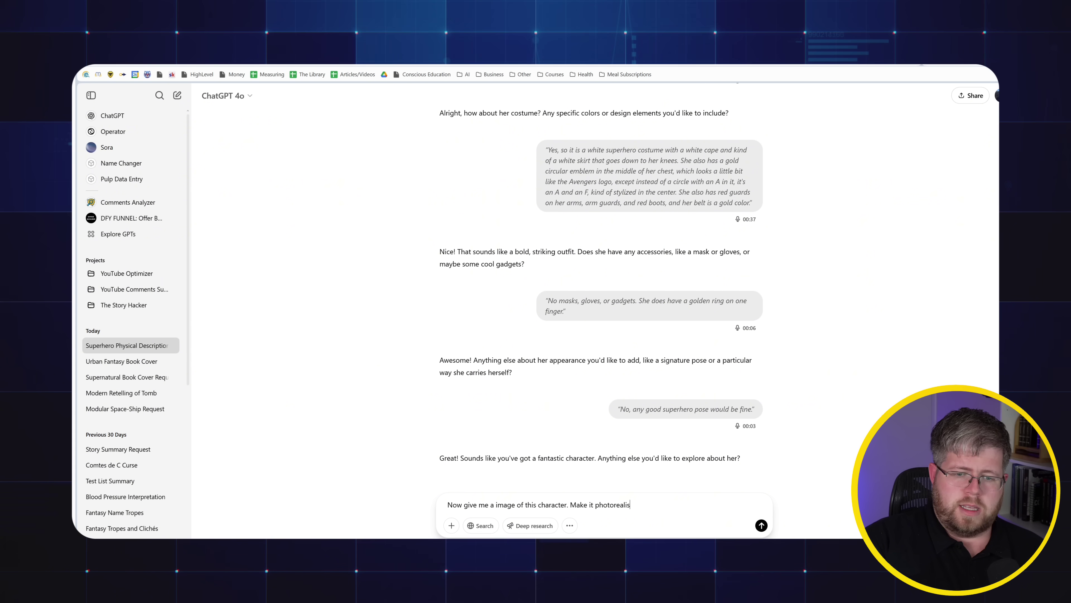
{"action": "type", "text": "itc"}
{"action": "key", "text": "BackSpace"}
{"action": "key", "text": "BackSpace"}
{"action": "key", "text": "BackSpace"}
{"action": "type", "text": "tic."}
{"action": "key", "text": "Return"}
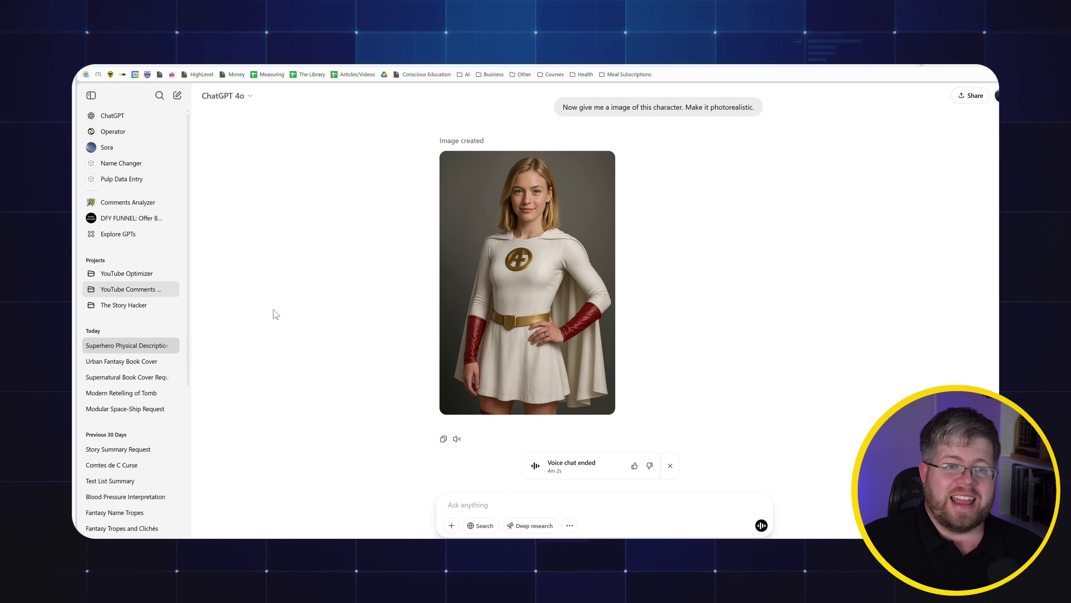
{"action": "left_click", "coordinate": [532, 255]}
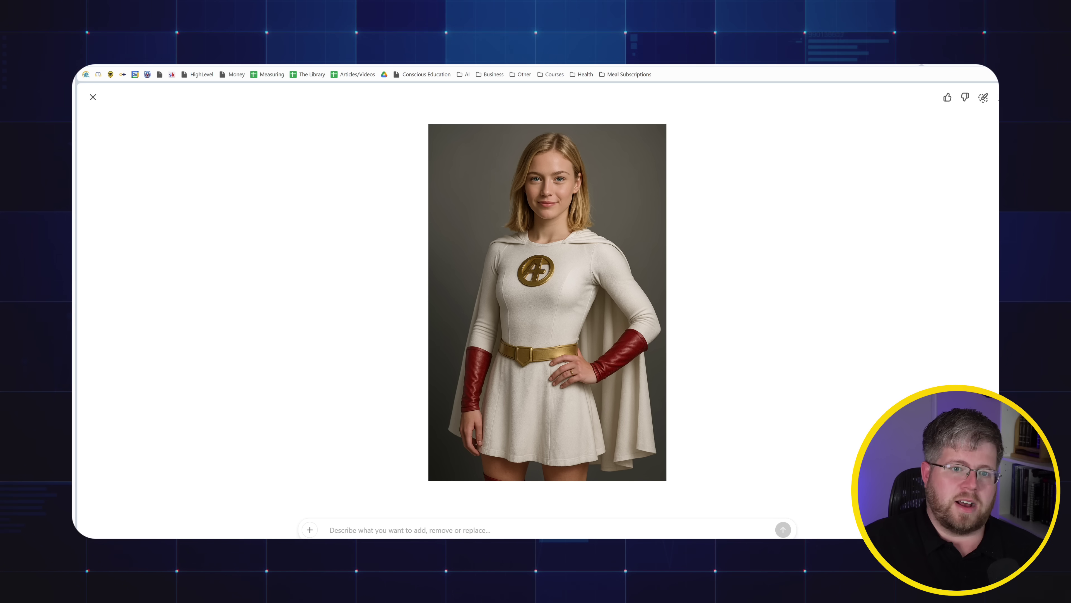
{"action": "left_click", "coordinate": [96, 98]}
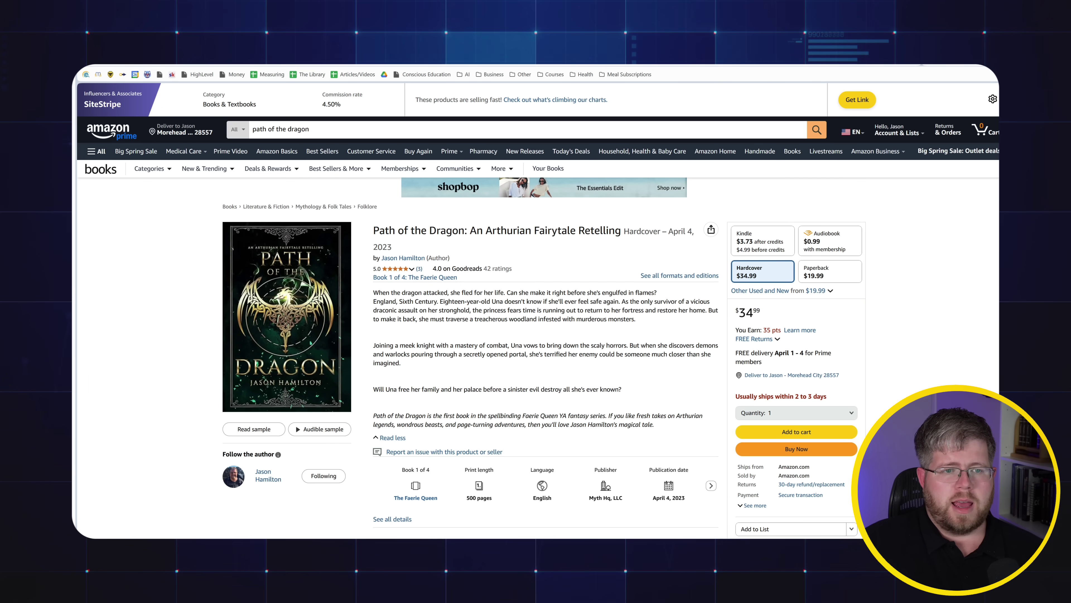
On the Amazon page for Path of the Dragon, copy the opening part of the book description, and start a new ChatGPT chat
{"action": "left_click_drag", "start_coordinate": [373, 292], "coordinate": [640, 321]}
{"action": "key", "text": "ctrl+c"}
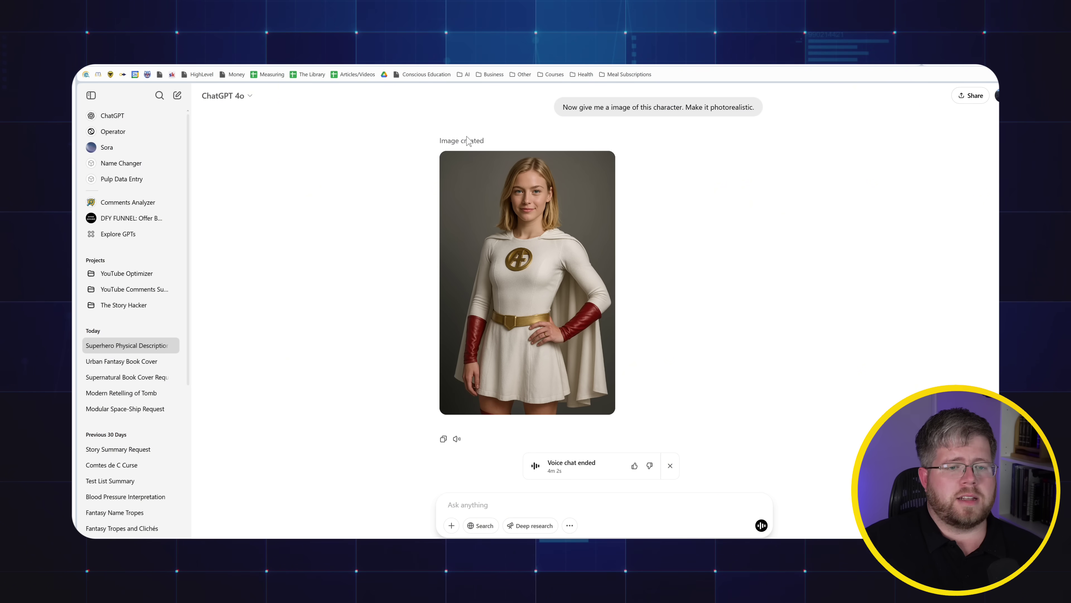
{"action": "left_click", "coordinate": [177, 95]}
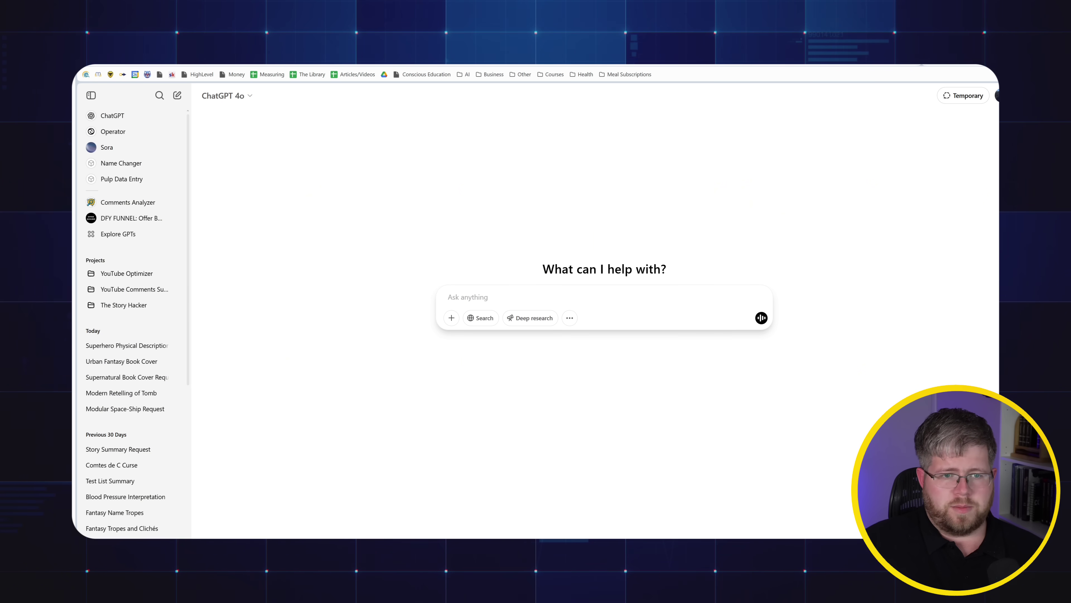
Write a prompt asking for a promotional image for a YA Fantasy Arthurian book that includes the following text
{"action": "type", "text": "I want you to "}
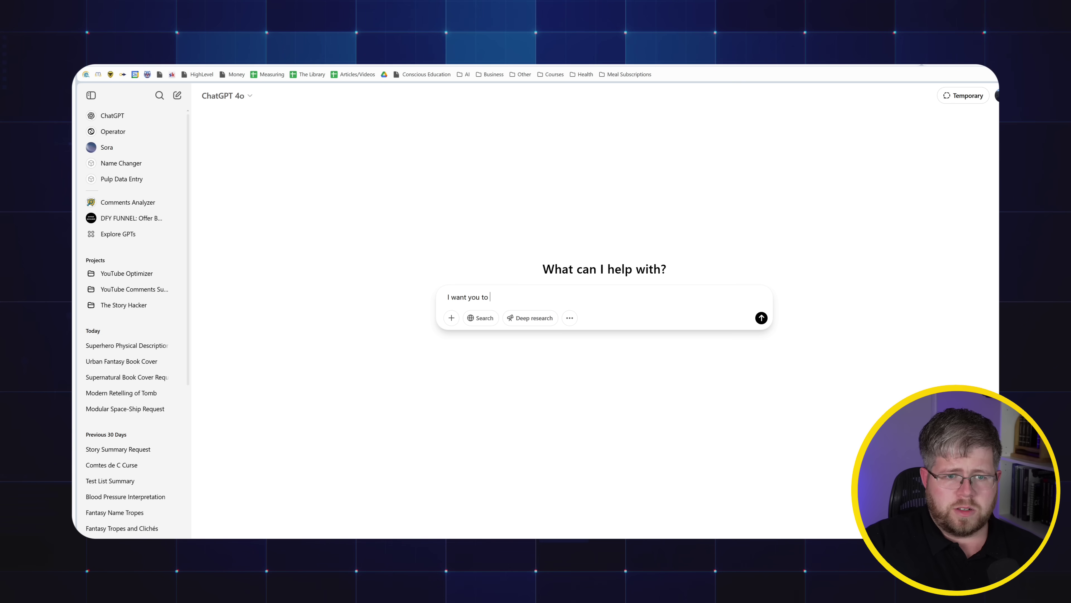
{"action": "type", "text": "create a promotional"}
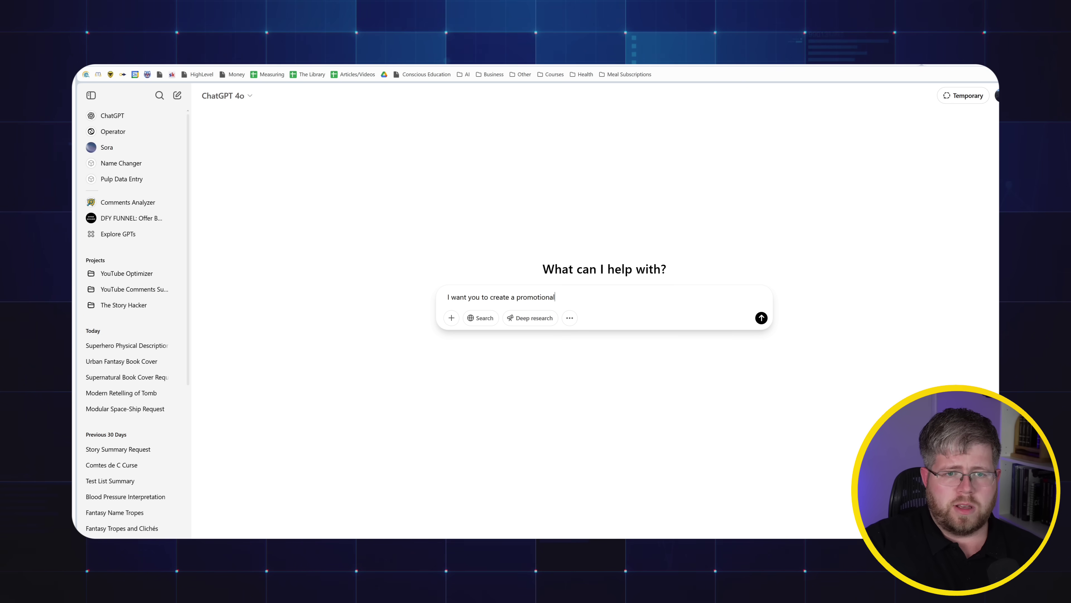
{"action": "type", "text": " image for a YA"}
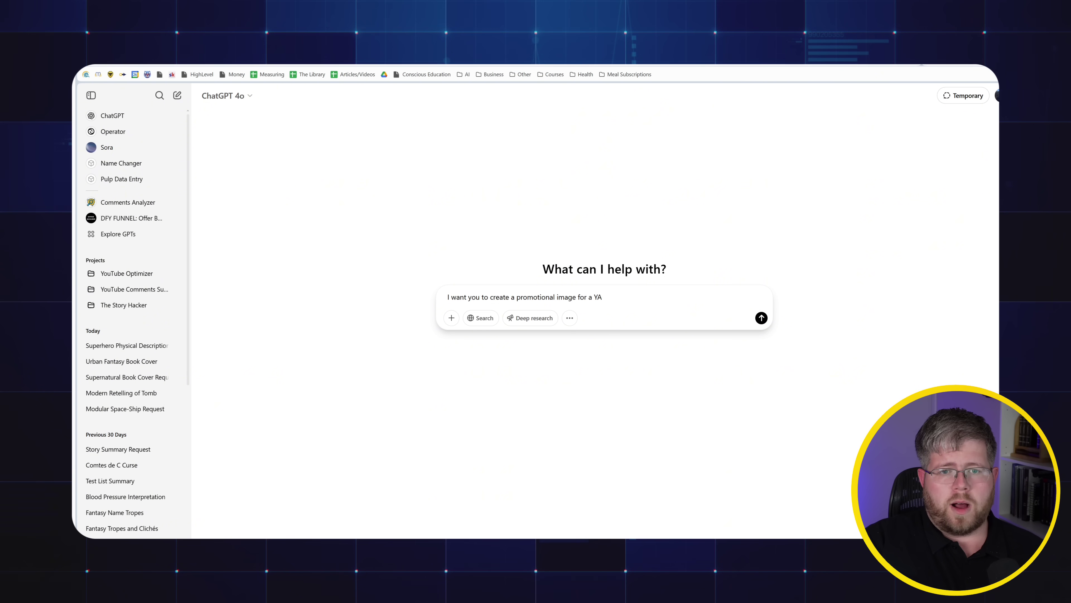
{"action": "type", "text": " Fantasy Arthuria"}
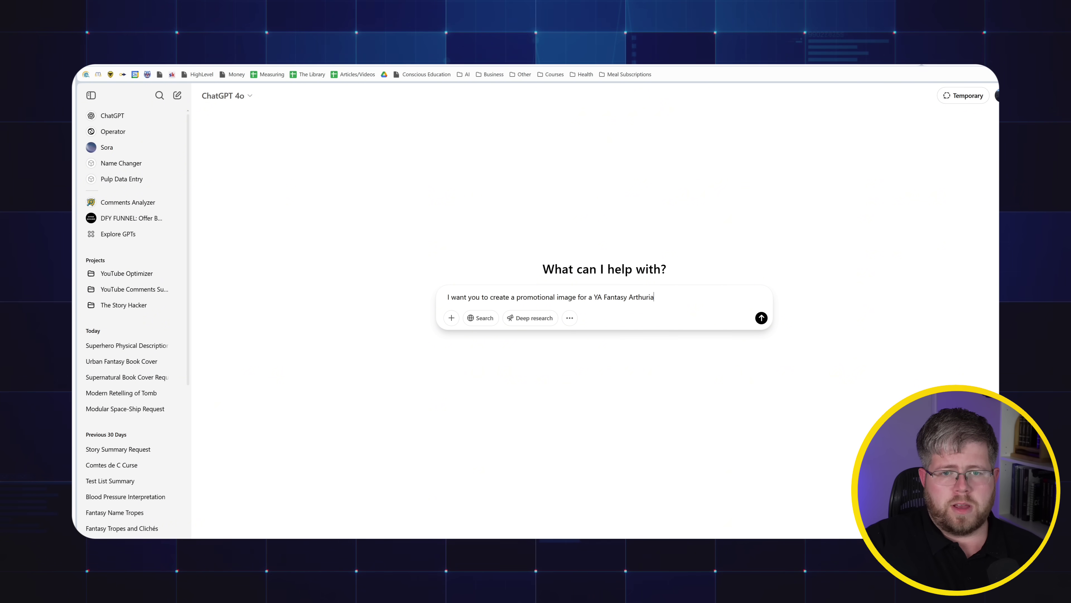
{"action": "type", "text": "n book, that include"}
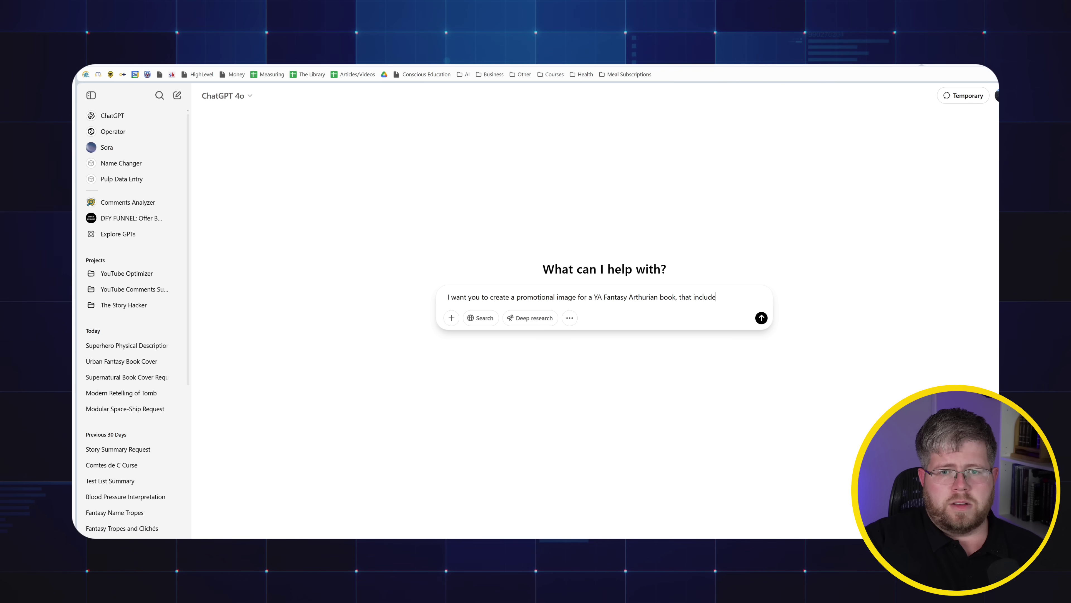
{"action": "type", "text": "s the following text:"}
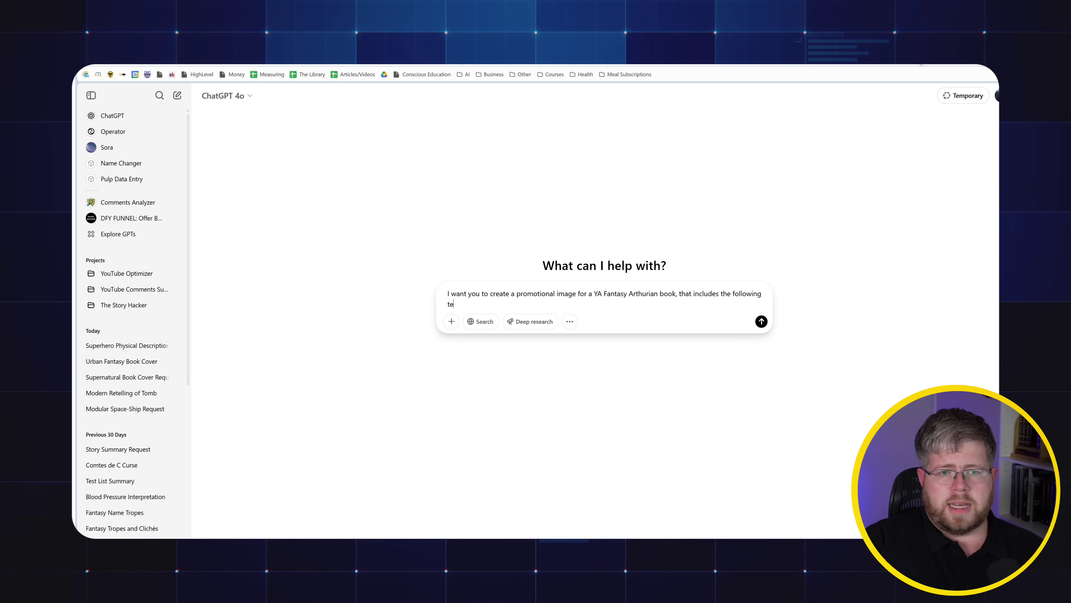
Insert the copied book description in quotation marks as a separate paragraph below the prompt's introduction
{"action": "key", "text": "shift+Return"}
{"action": "key", "text": "shift+Return"}
{"action": "type", "text": "\""}
{"action": "key", "text": "ctrl+v"}
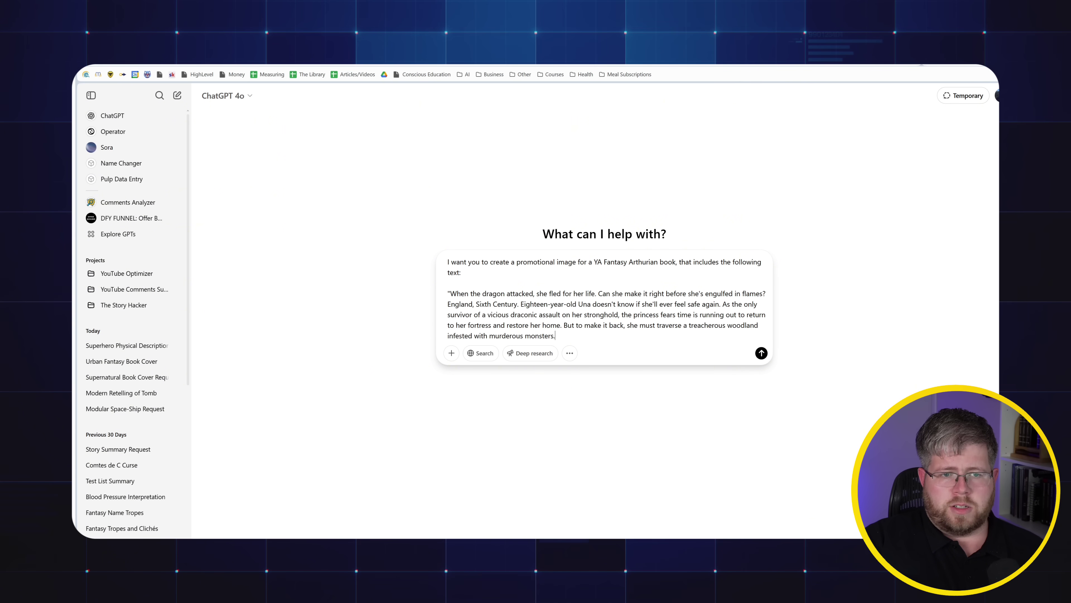
{"action": "type", "text": "\""}
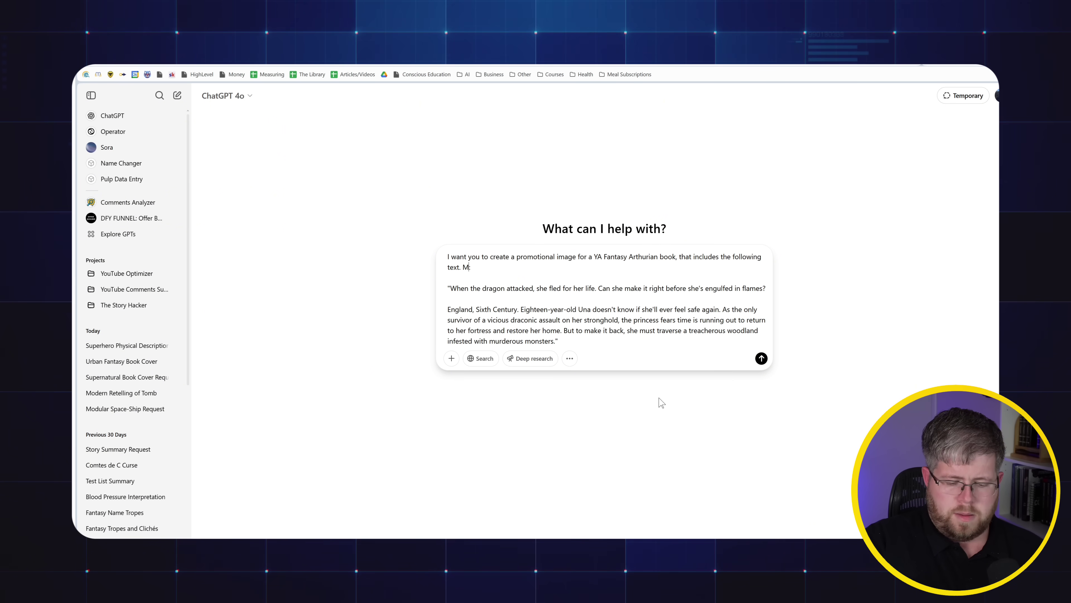
Add to the introduction that the background suit a fantasy-type promotional image but not overpower the text, and submit the prompt
{"action": "key", "text": "BackSpace"}
{"action": "type", "text": ". Make the backgr"}
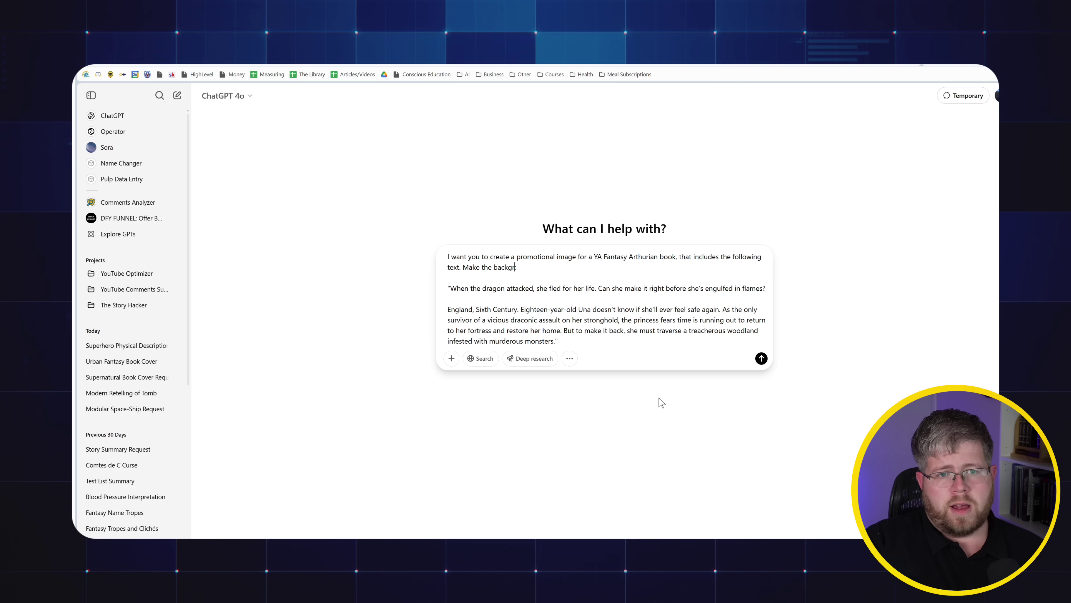
{"action": "type", "text": "ound appropr"}
{"action": "type", "text": "iate for a fant"}
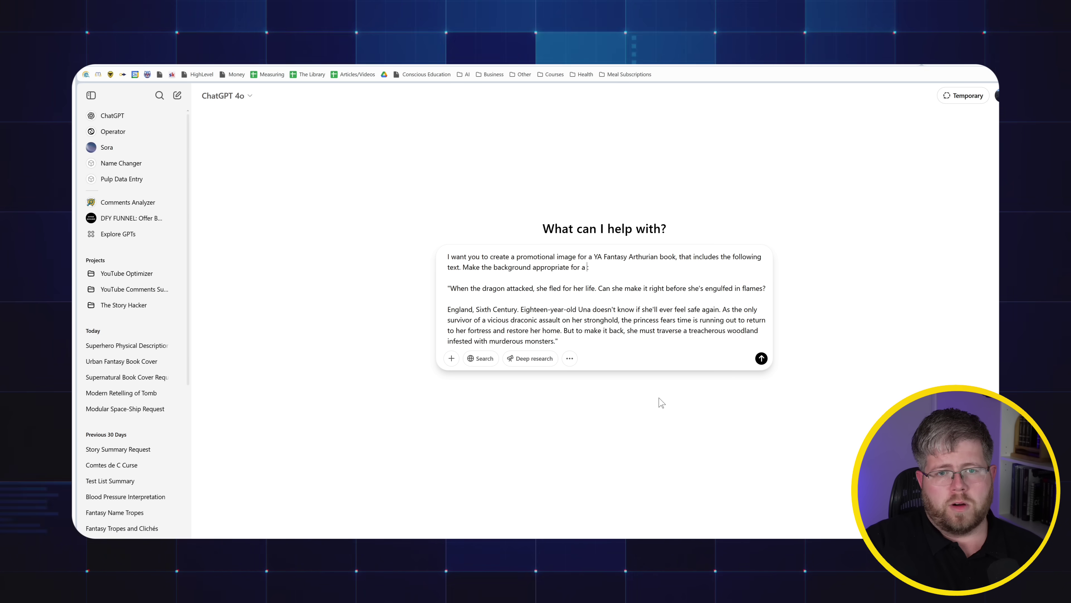
{"action": "type", "text": "asy-type p"}
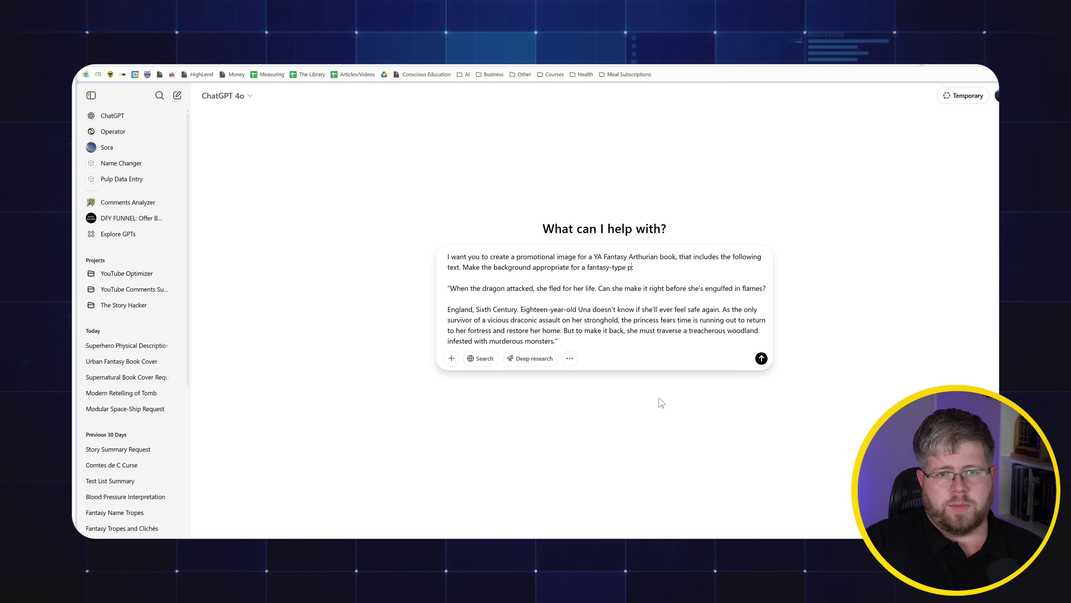
{"action": "type", "text": "romotional image, but"}
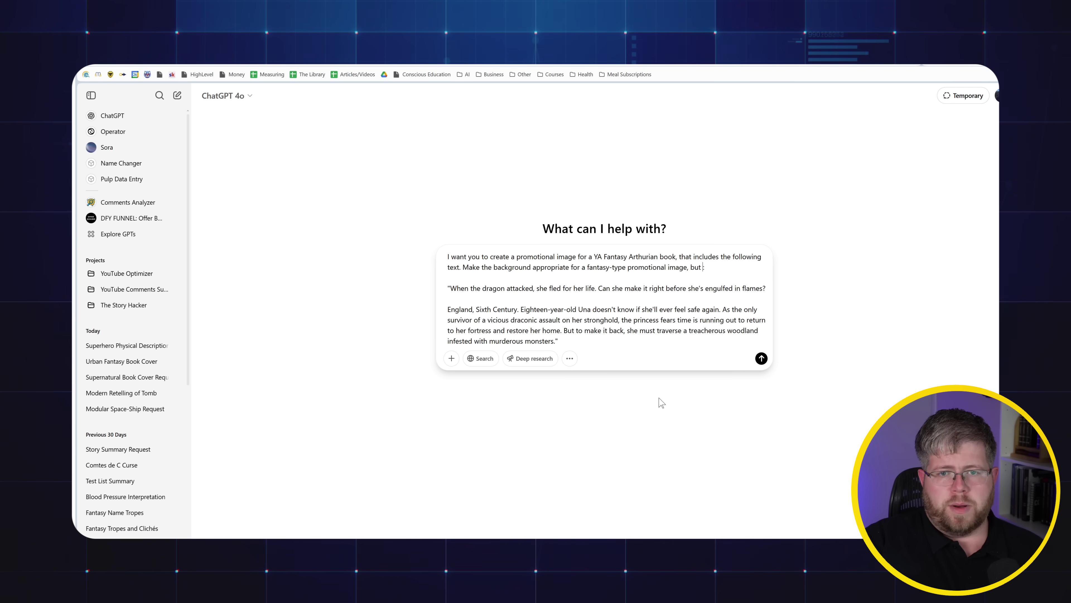
{"action": "type", "text": " not enough "}
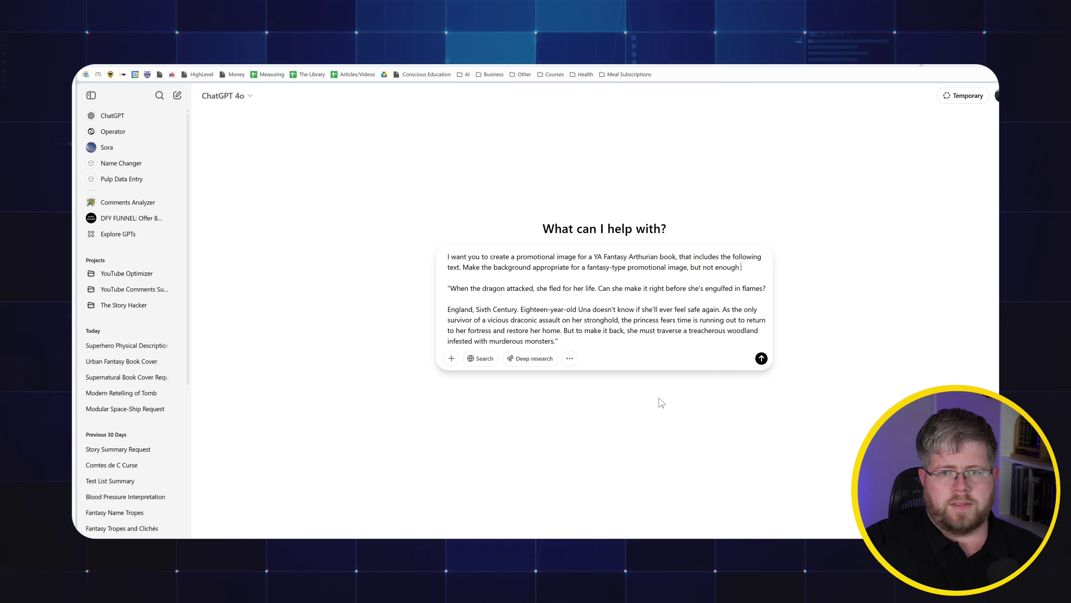
{"action": "type", "text": "that it overpowers"}
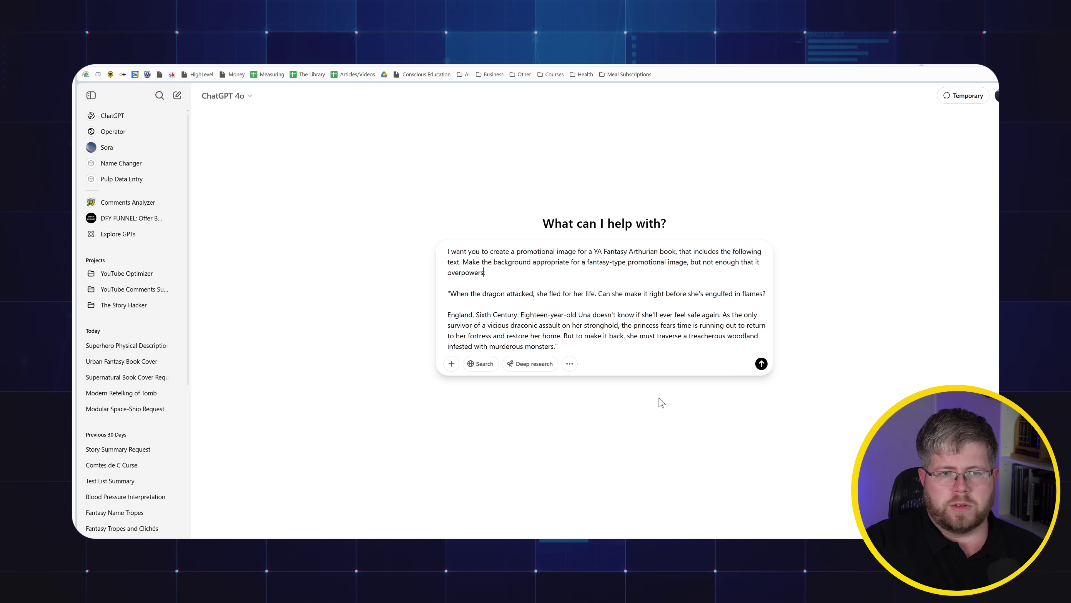
{"action": "type", "text": " the text"}
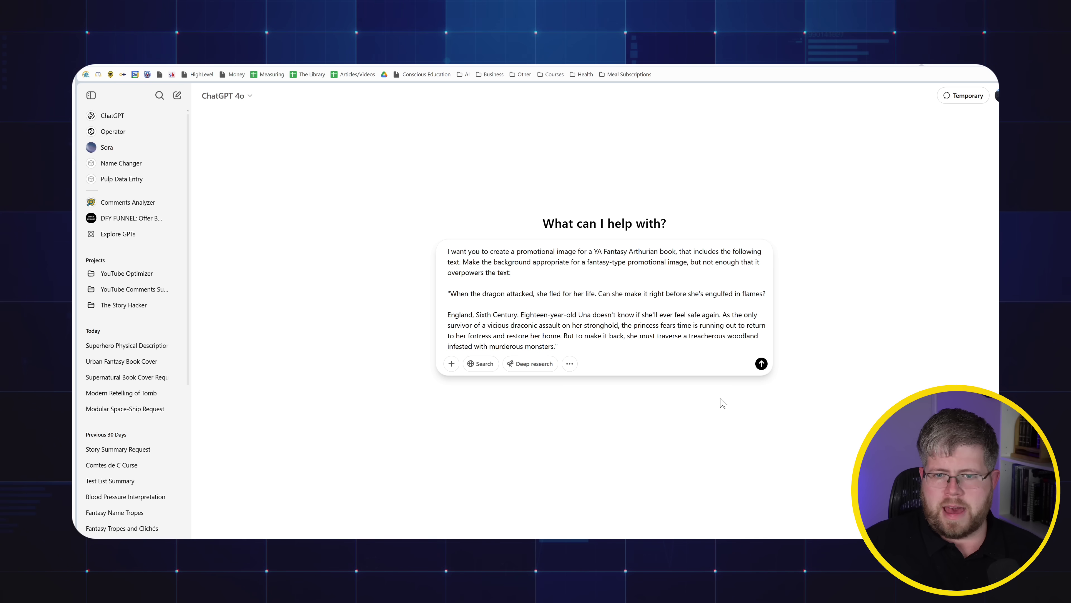
{"action": "left_click", "coordinate": [762, 364]}
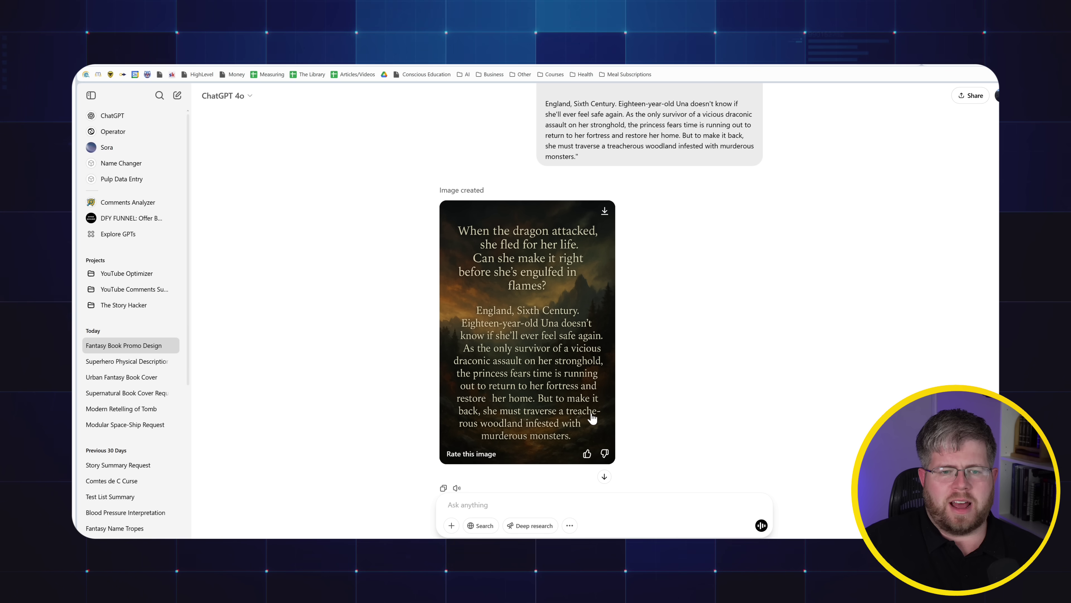
Compare the wording and layout of the generated promotional image with the book description in the prompt
{"action": "scroll", "coordinate": [584, 420], "scroll_direction": "up", "scroll_amount": 1}
{"action": "scroll", "coordinate": [577, 423], "scroll_direction": "down", "scroll_amount": 1}
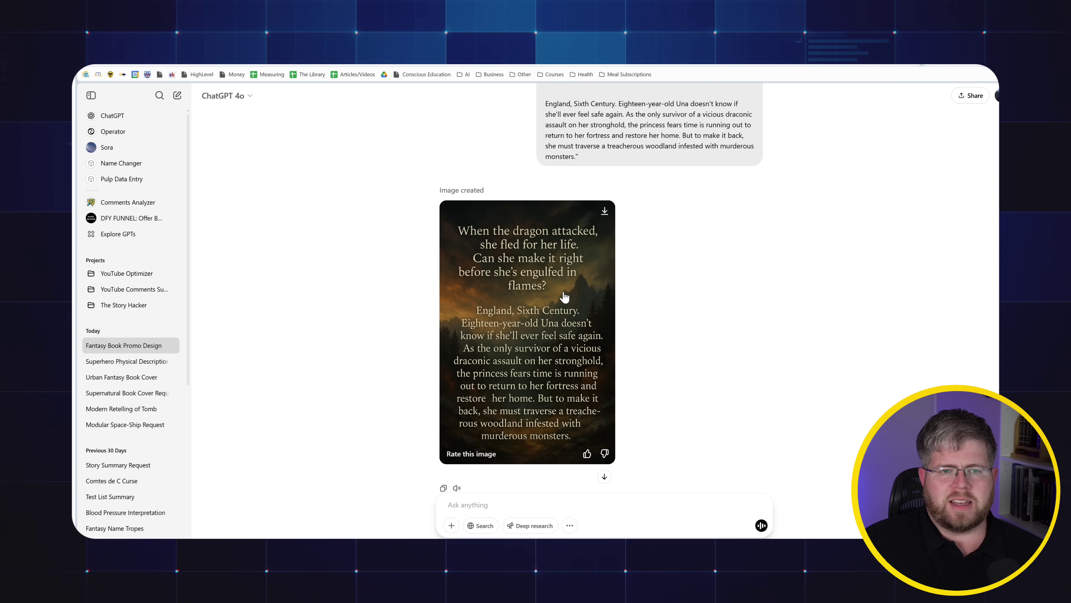
{"action": "scroll", "coordinate": [611, 392], "scroll_direction": "up", "scroll_amount": 2}
{"action": "scroll", "coordinate": [589, 398], "scroll_direction": "up", "scroll_amount": 1}
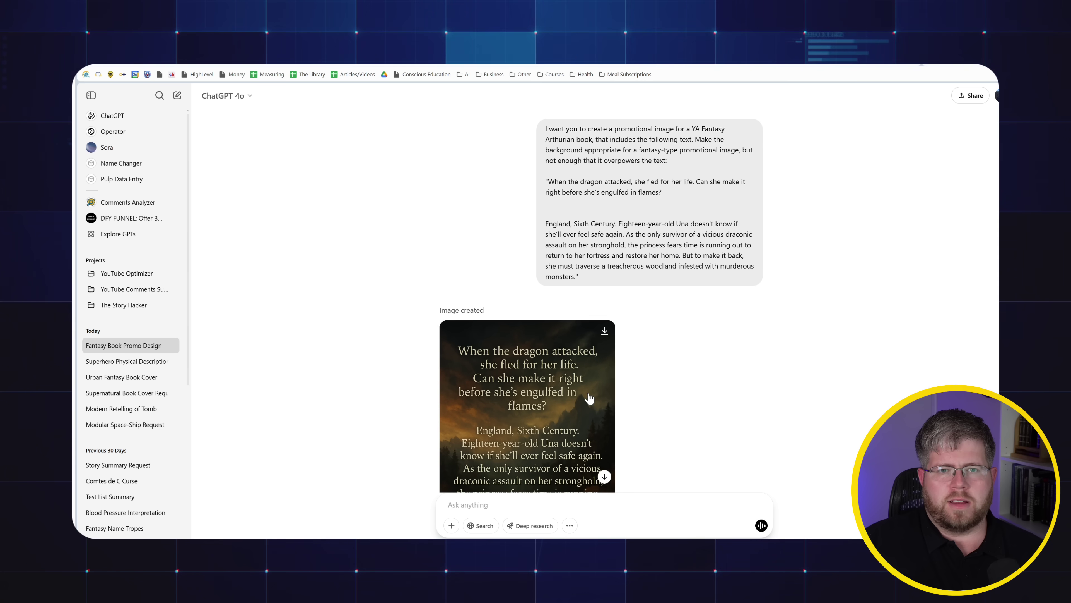
{"action": "left_click_drag", "start_coordinate": [668, 195], "coordinate": [548, 181]}
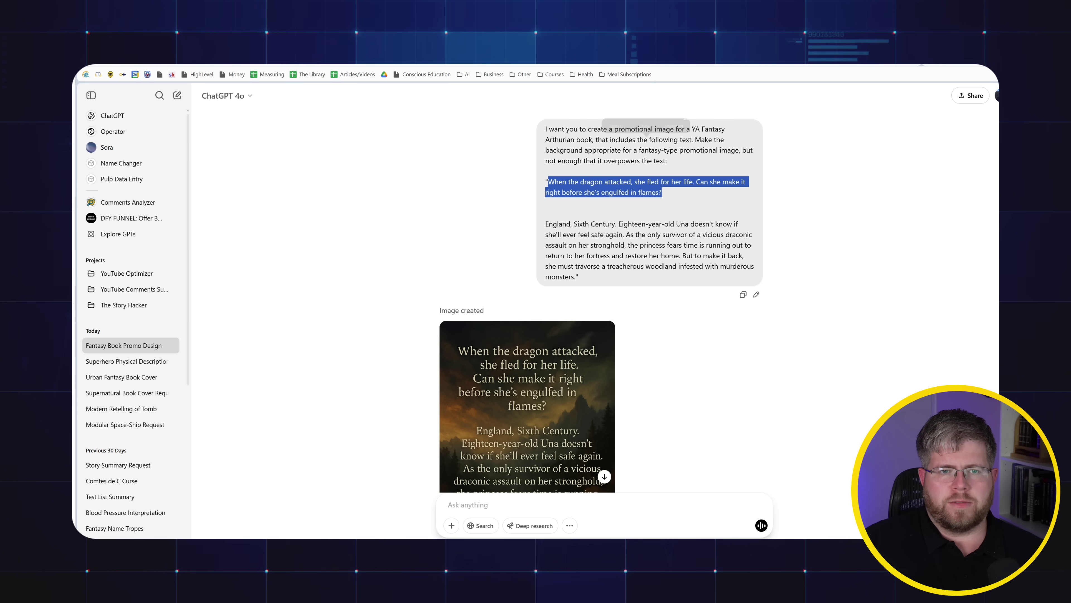
{"action": "scroll", "coordinate": [505, 323], "scroll_direction": "down", "scroll_amount": 2}
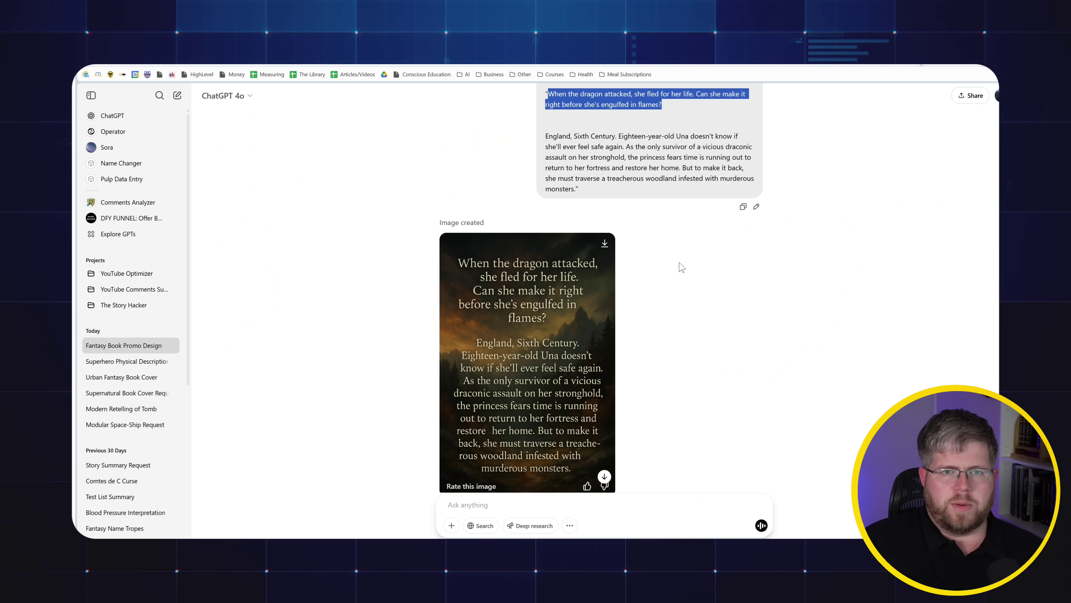
{"action": "scroll", "coordinate": [679, 269], "scroll_direction": "up", "scroll_amount": 2}
{"action": "scroll", "coordinate": [641, 332], "scroll_direction": "down", "scroll_amount": 3}
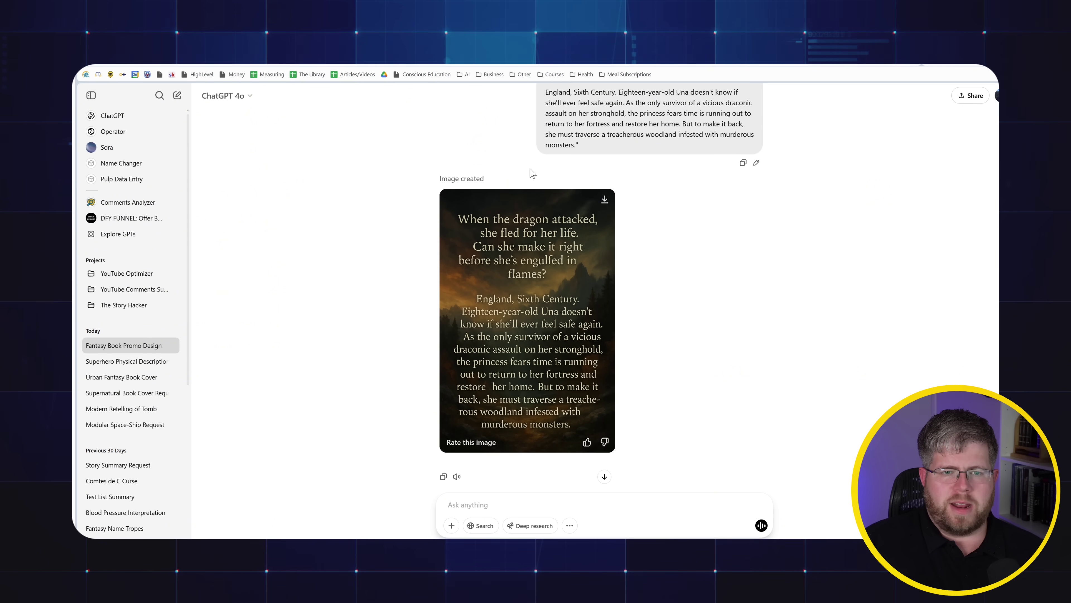
{"action": "scroll", "coordinate": [548, 312], "scroll_direction": "down", "scroll_amount": 1}
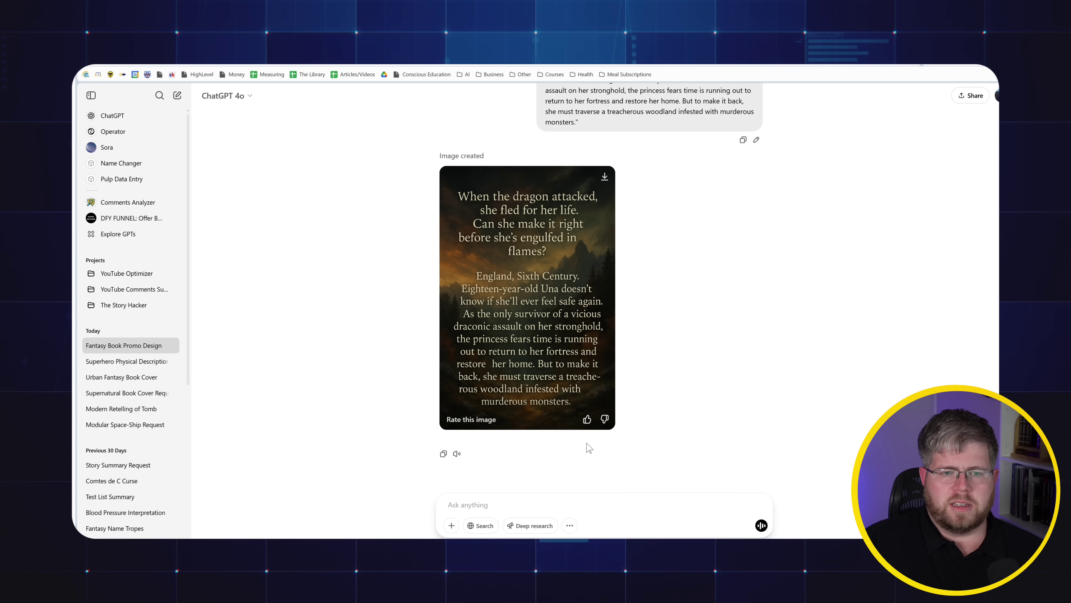